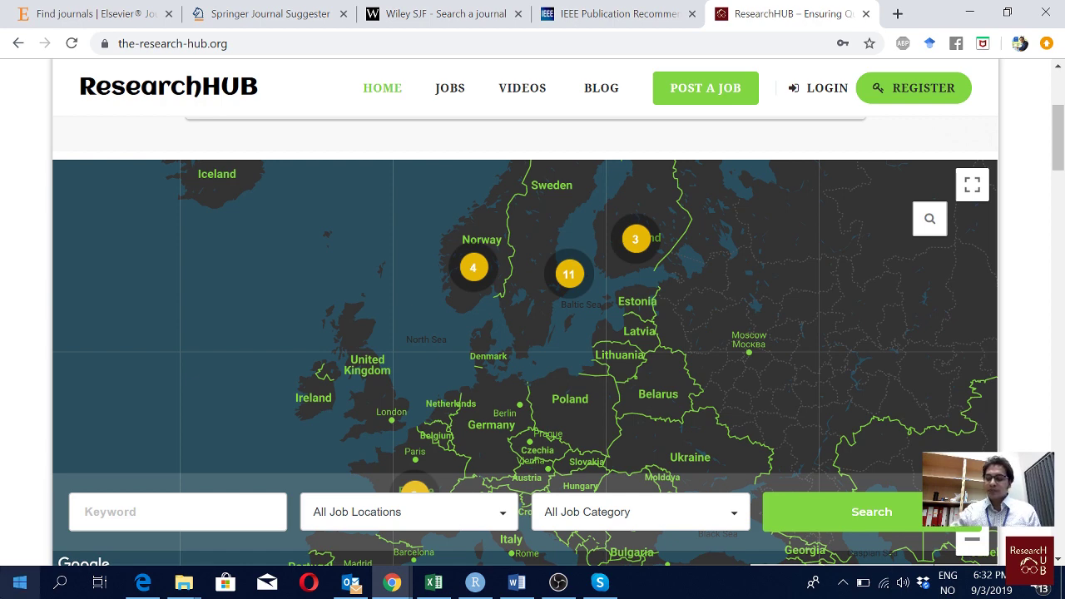
# Step: Switch to the Elsevier JournalFinder tab and scroll down its Find journals form
pyautogui.hotkey('ctrl', '1')
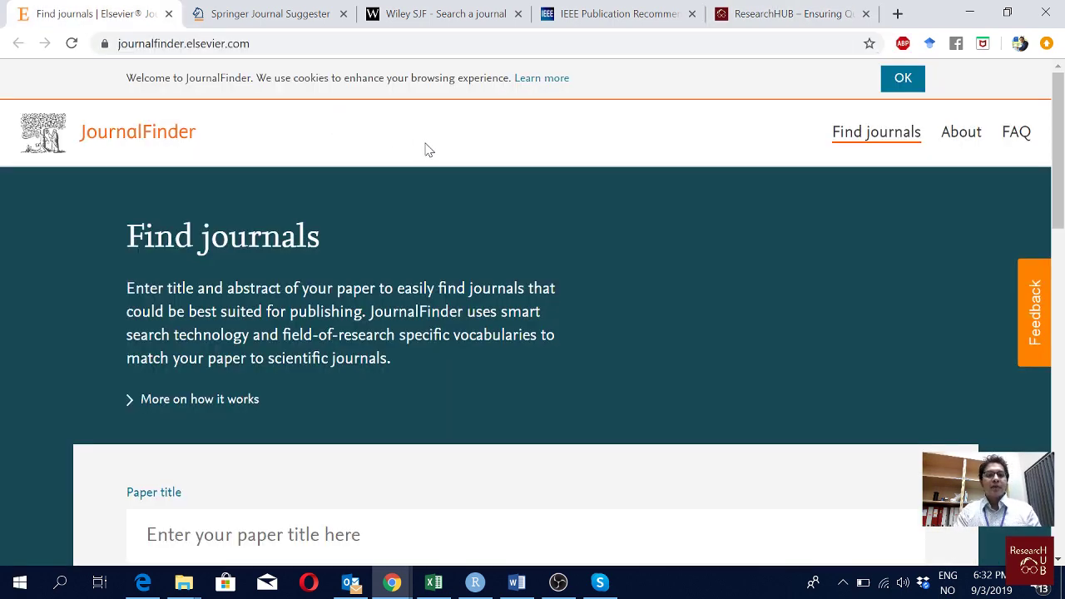
pyautogui.click(250, 44)
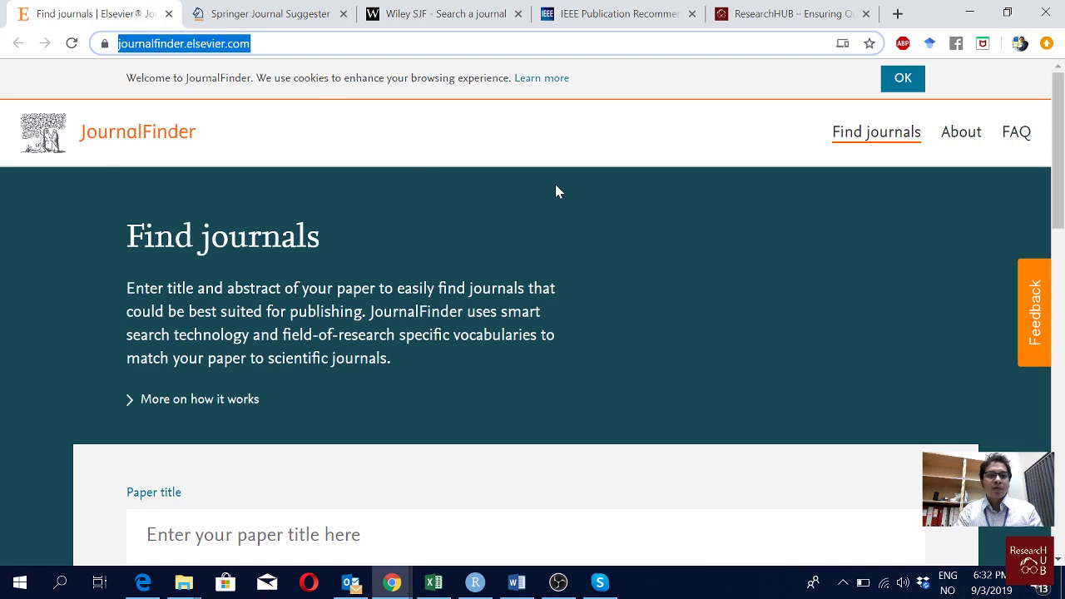
pyautogui.scroll(-2, 556, 191)
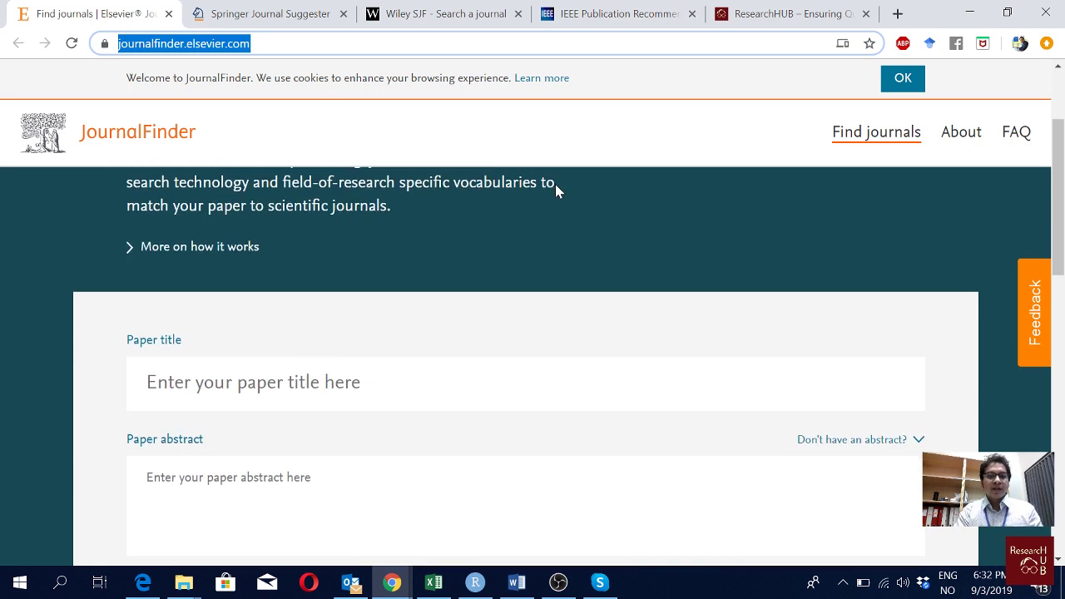
pyautogui.scroll(-1, 557, 192)
# Step: Check the empty title, abstract, keywords and field entries, then place the cursor in Paper title
pyautogui.press('Tab')
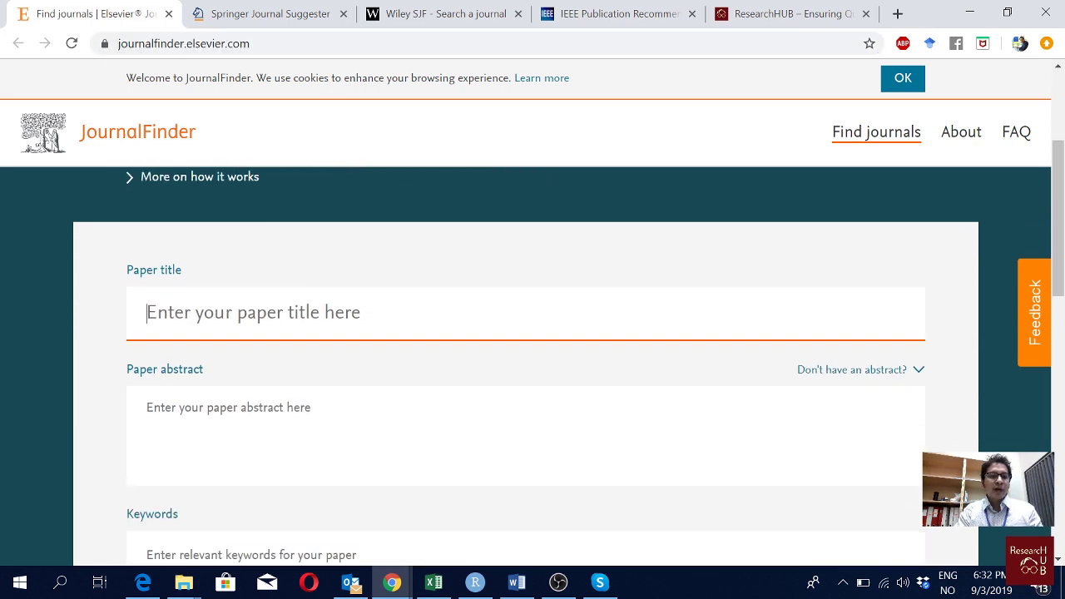
pyautogui.press('Tab')
pyautogui.scroll(-1, 333, 478)
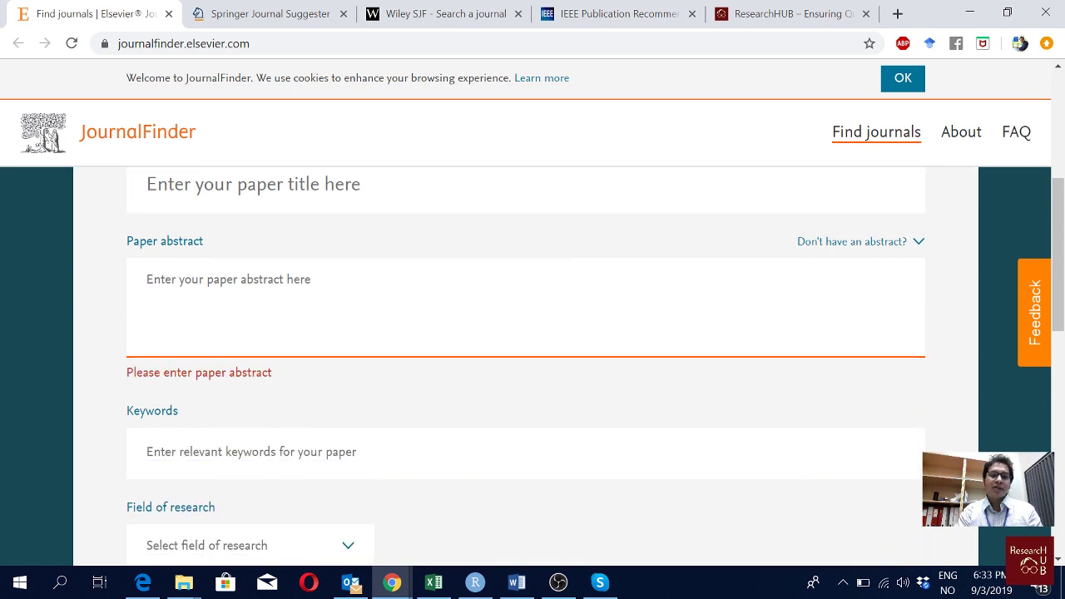
pyautogui.scroll(1, 431, 481)
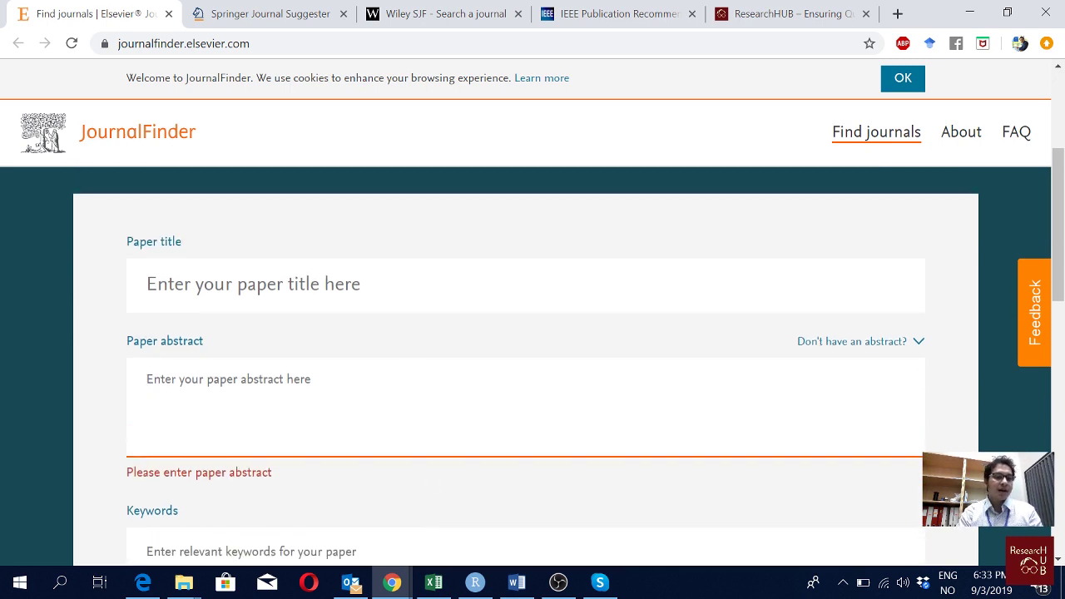
pyautogui.scroll(-1, 411, 427)
pyautogui.scroll(1, 411, 427)
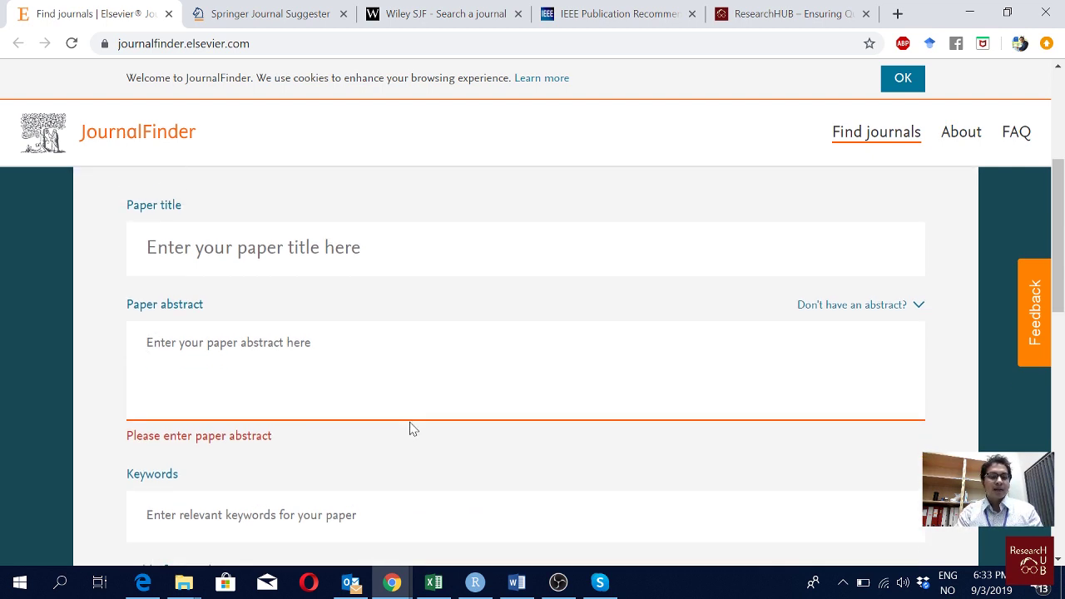
pyautogui.scroll(-2, 411, 427)
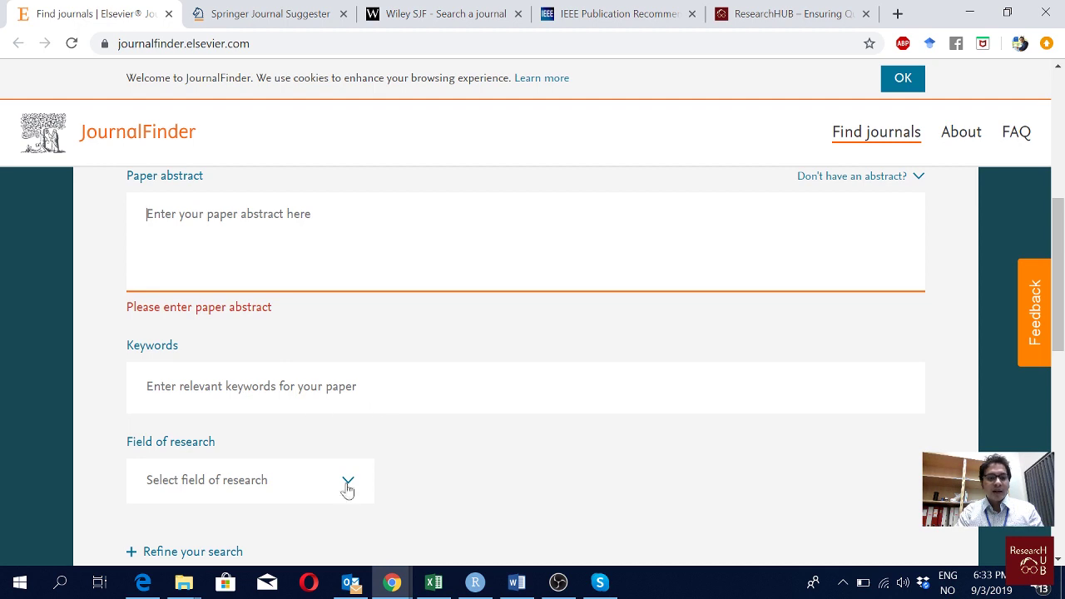
pyautogui.scroll(-2, 346, 489)
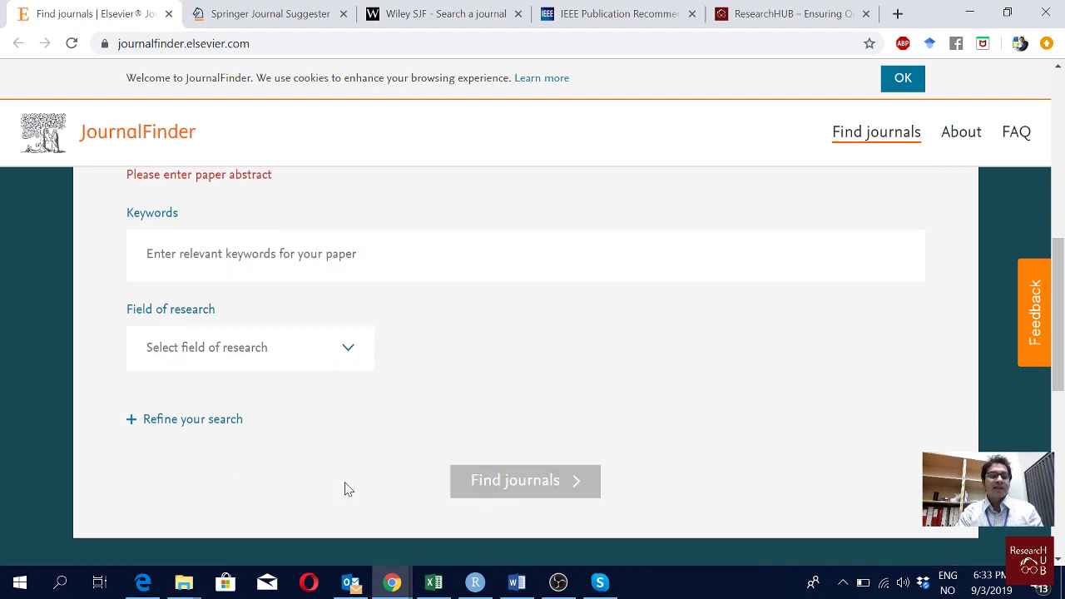
pyautogui.scroll(5, 347, 489)
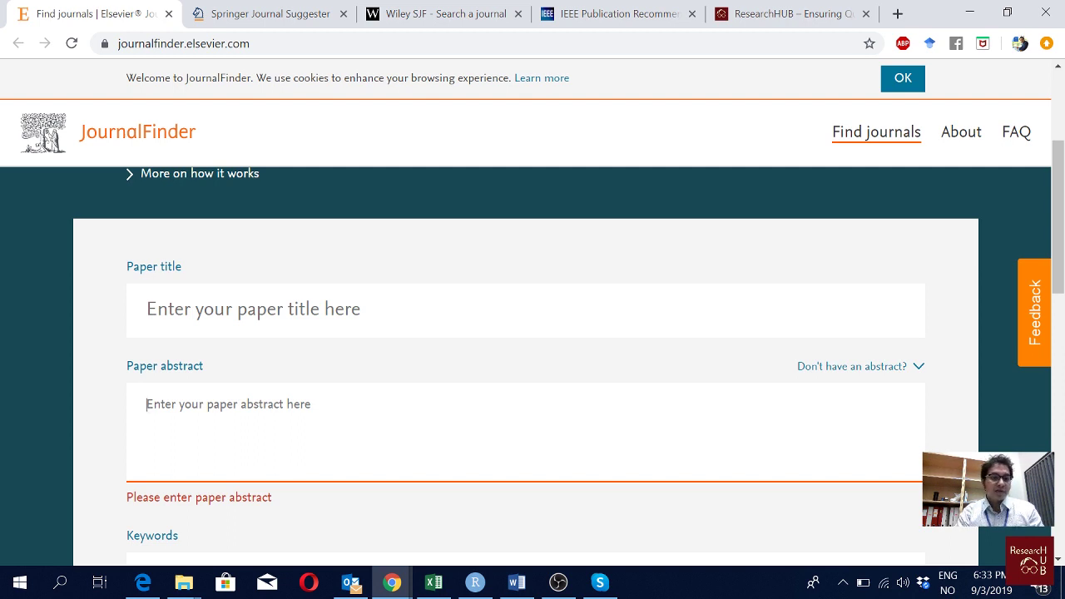
pyautogui.click(249, 309)
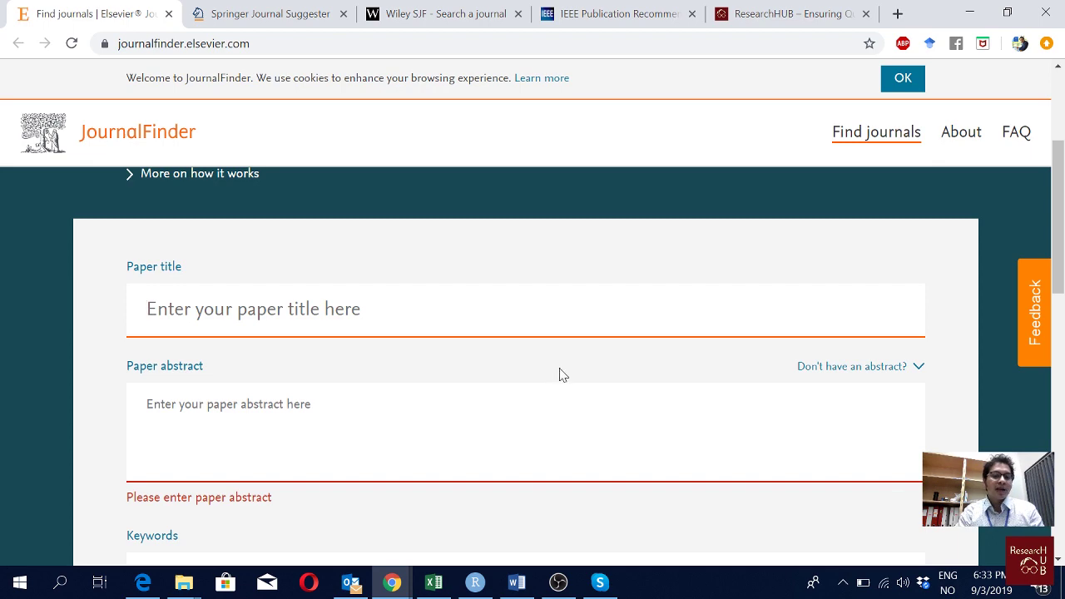
# Step: Copy the paper's title from the Word manuscript into the Paper title field
pyautogui.click(515, 582)
pyautogui.moveTo(317, 149); pyautogui.dragTo(723, 151)
pyautogui.hotkey('ctrl', 'c')
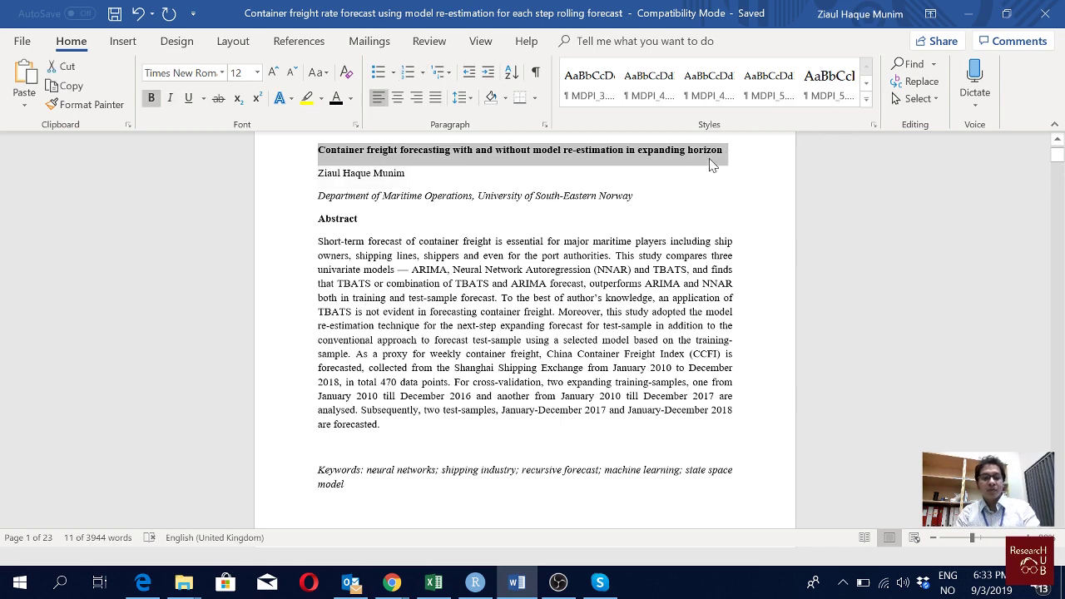
pyautogui.hotkey('alt', 'Tab')
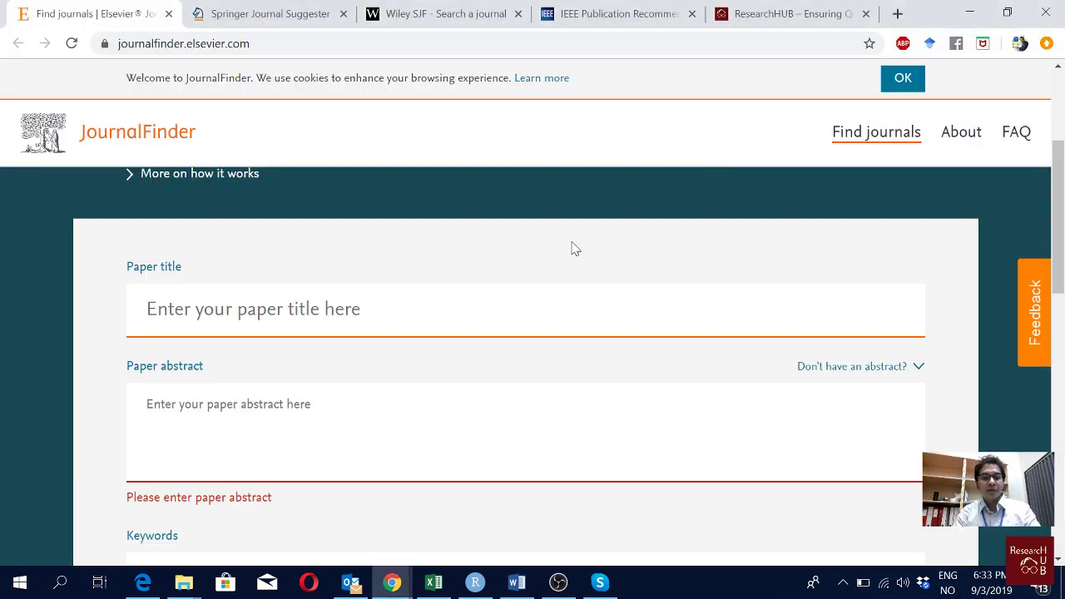
pyautogui.hotkey('ctrl', 'v')
# Step: Paste the manuscript's Abstract paragraph into Paper abstract and search for matching journals
pyautogui.click(146, 404)
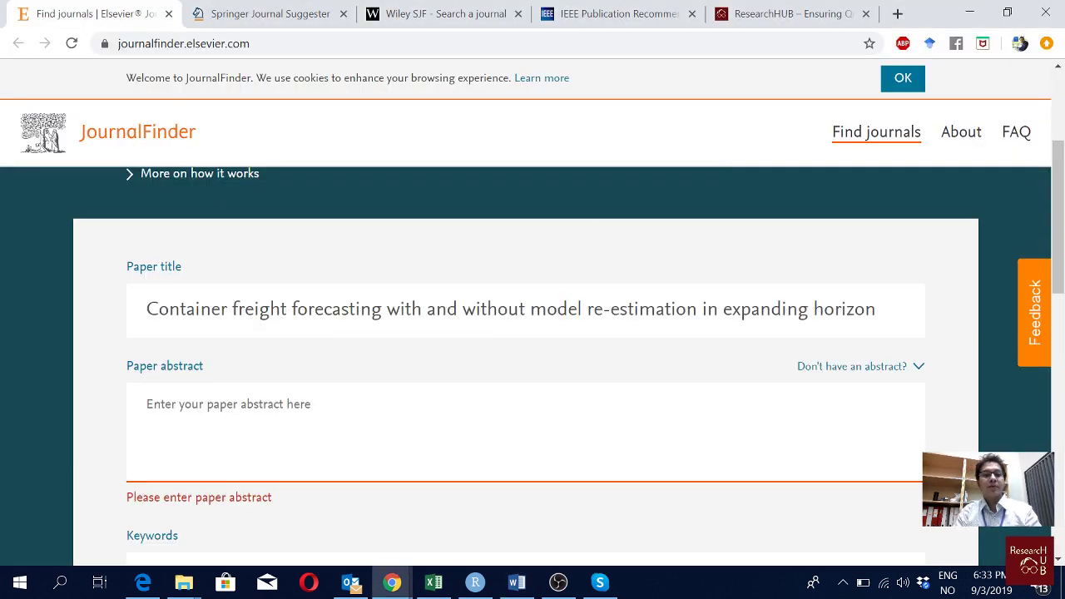
pyautogui.hotkey('alt', 'Tab')
pyautogui.moveTo(390, 426); pyautogui.dragTo(317, 242)
pyautogui.hotkey('ctrl', 'c')
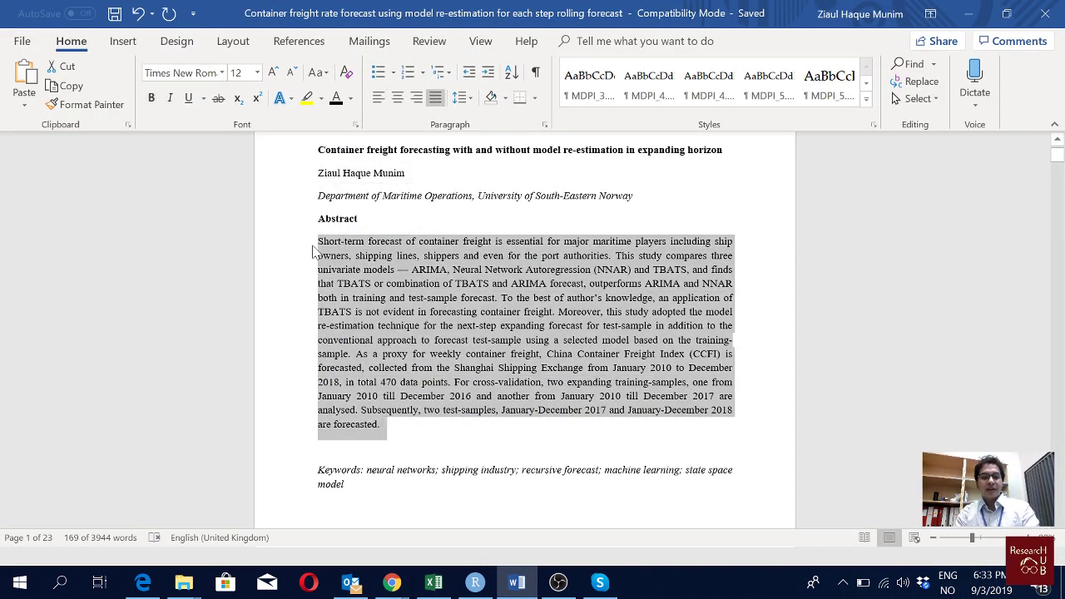
pyautogui.hotkey('alt', 'Tab')
pyautogui.hotkey('ctrl', 'v')
pyautogui.scroll(-3, 333, 407)
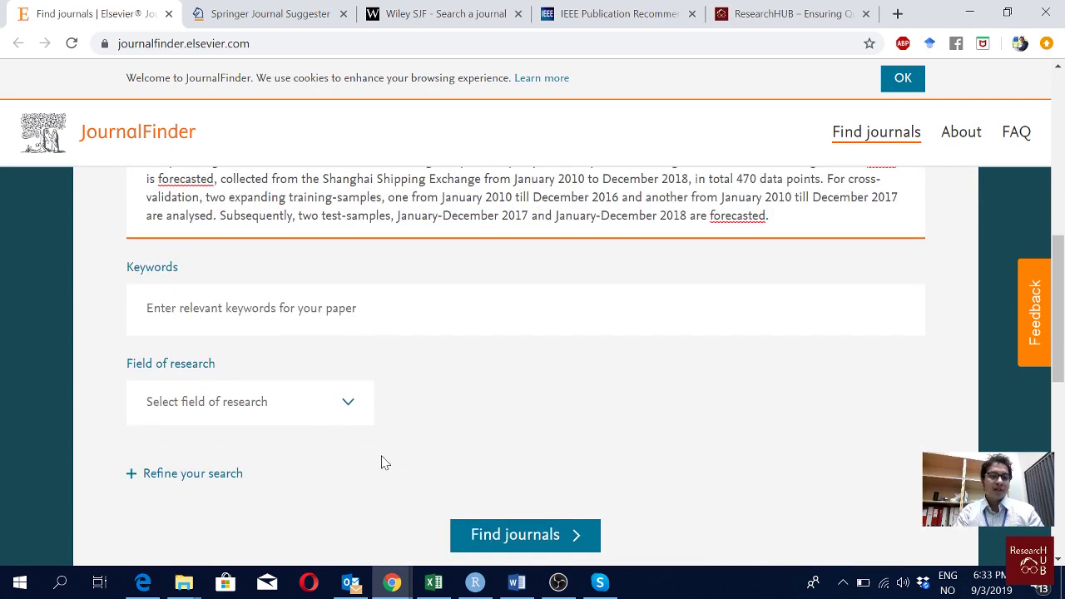
pyautogui.click(514, 534)
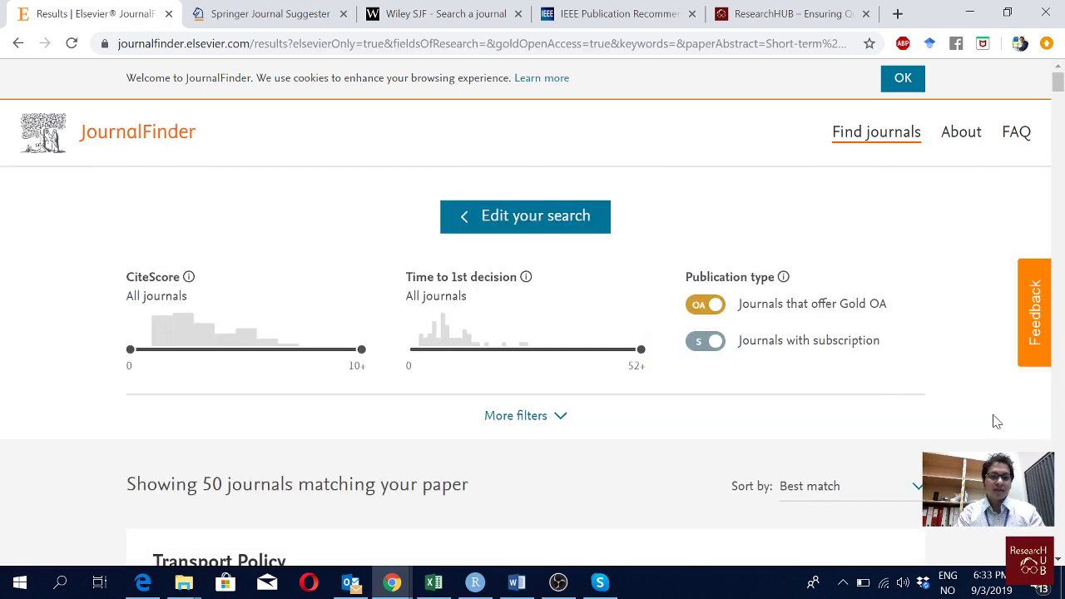
# Step: Scroll through the 50 matched journals, led by Transport Policy, then back up to the filter sliders
pyautogui.scroll(-1, 995, 422)
pyautogui.scroll(-2, 995, 422)
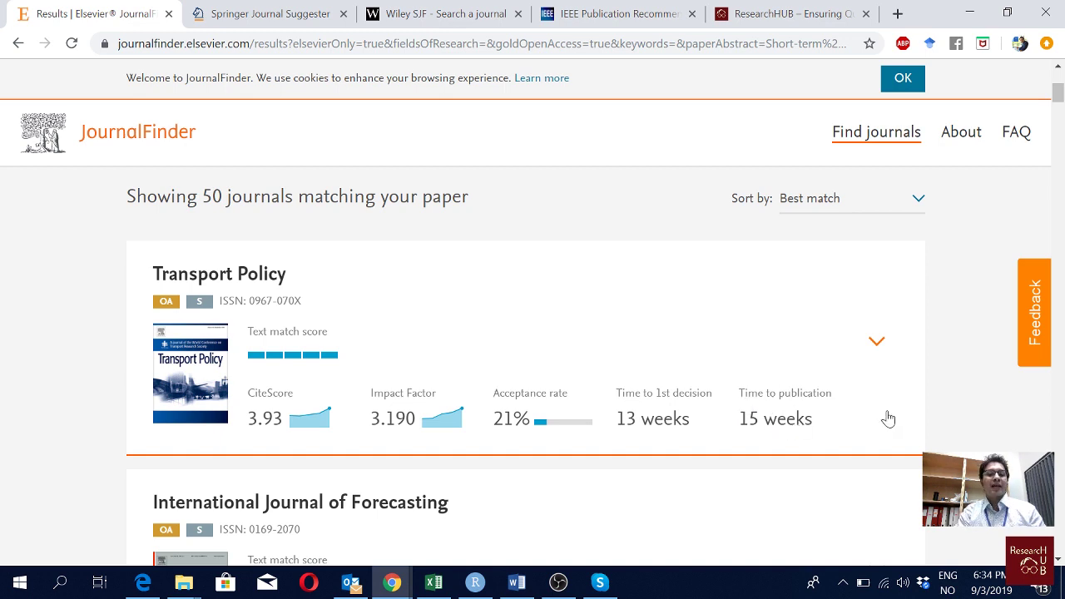
pyautogui.scroll(-1, 888, 418)
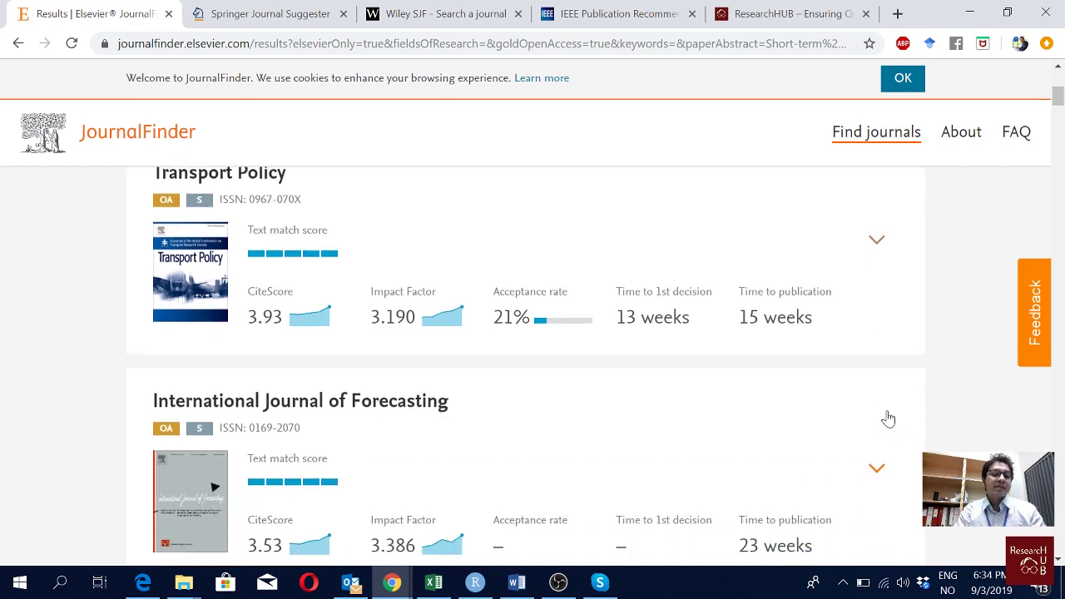
pyautogui.scroll(-3, 888, 418)
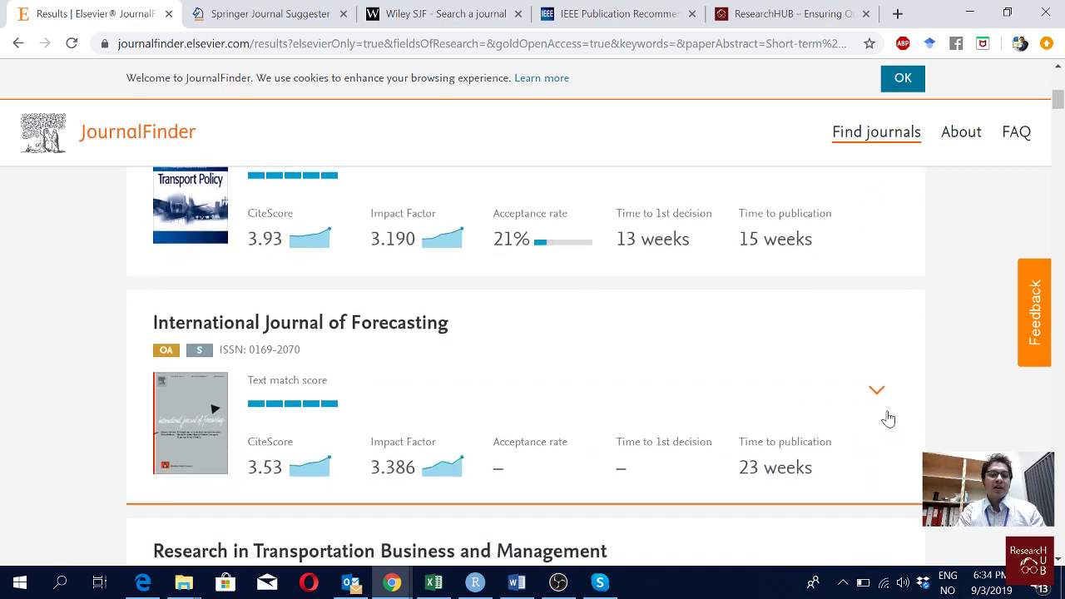
pyautogui.scroll(-2, 888, 419)
pyautogui.scroll(-14, 888, 418)
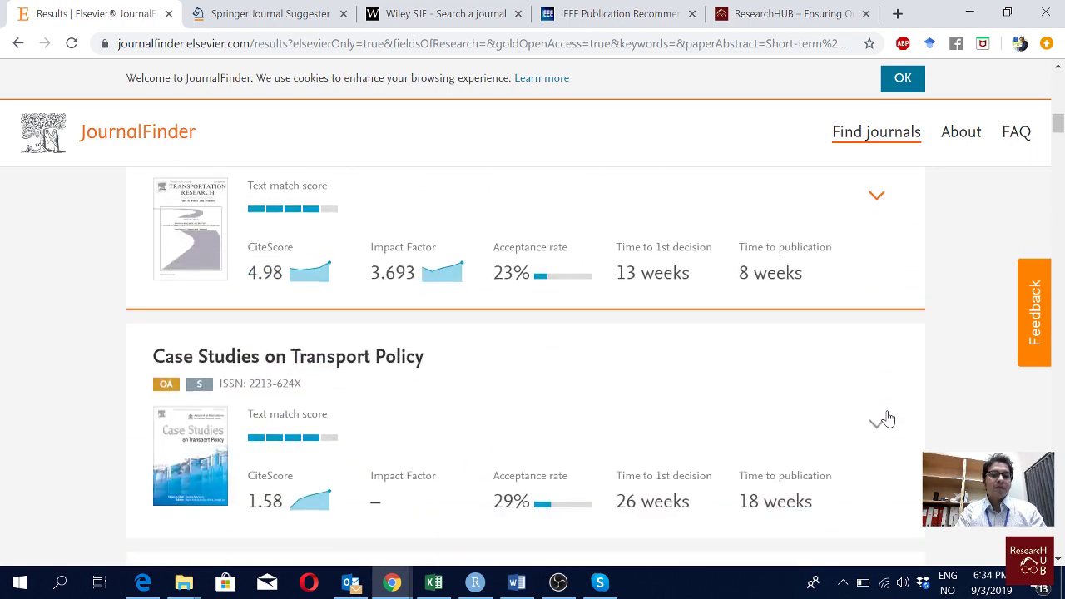
pyautogui.scroll(-15, 888, 418)
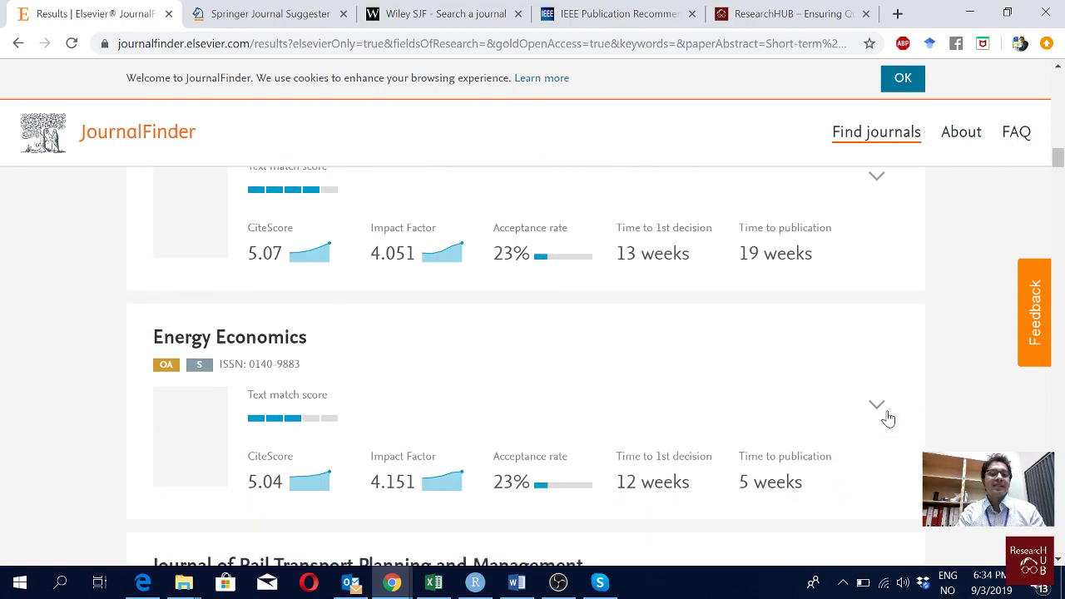
pyautogui.scroll(-6, 889, 418)
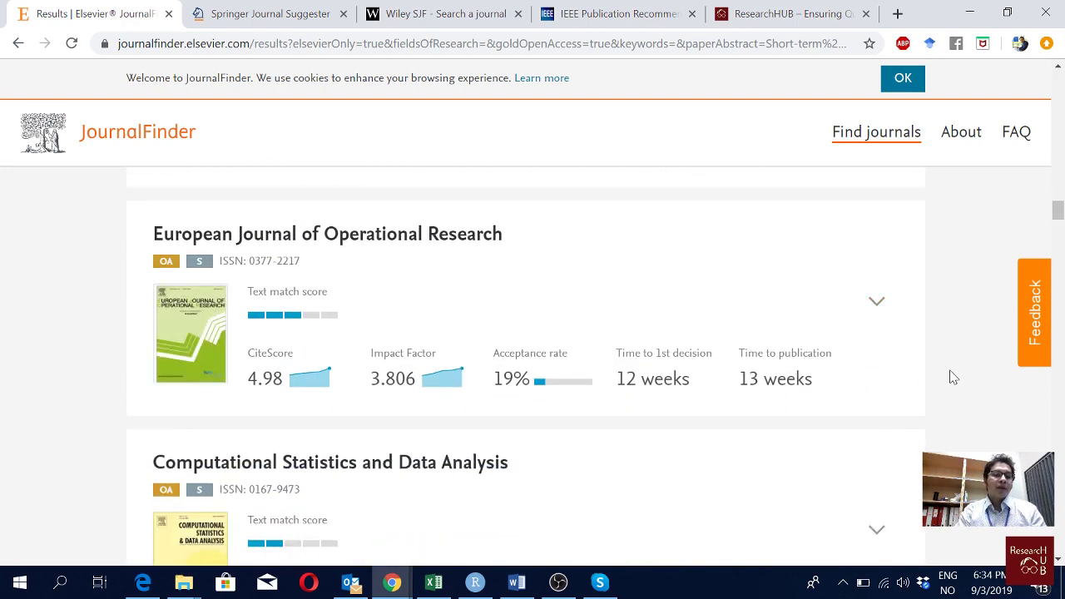
pyautogui.scroll(-4, 953, 378)
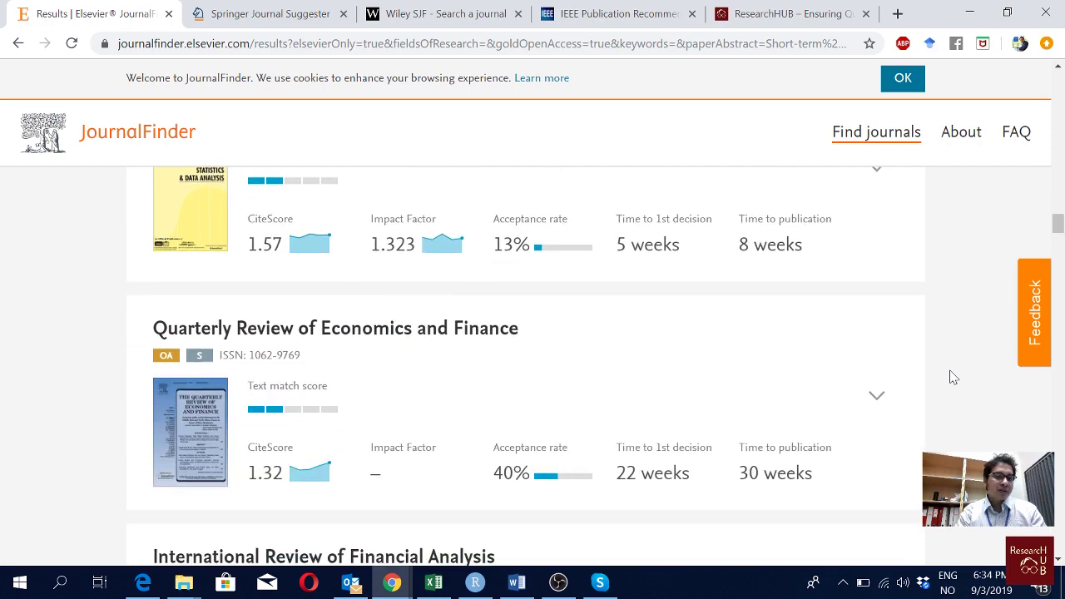
pyautogui.scroll(10, 954, 377)
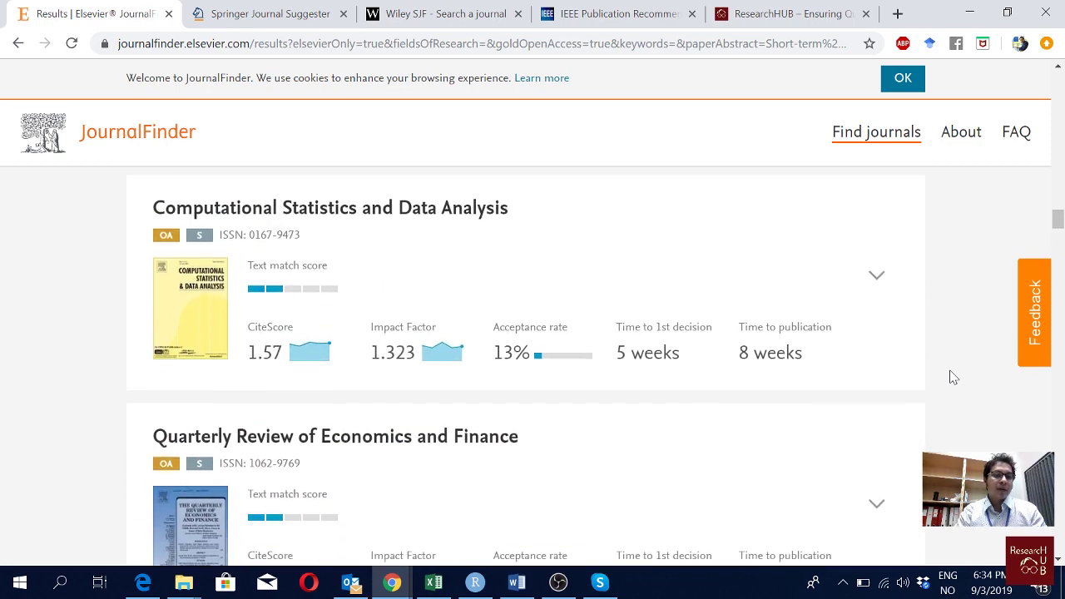
pyautogui.scroll(8, 954, 378)
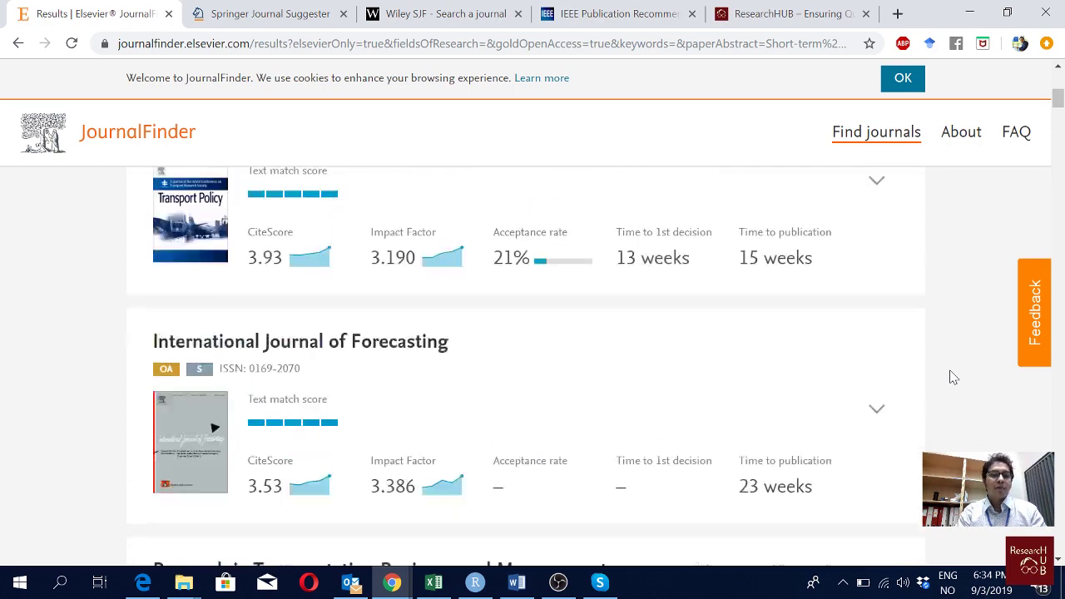
pyautogui.scroll(-6, 953, 377)
pyautogui.scroll(6, 953, 378)
pyautogui.scroll(1, 953, 377)
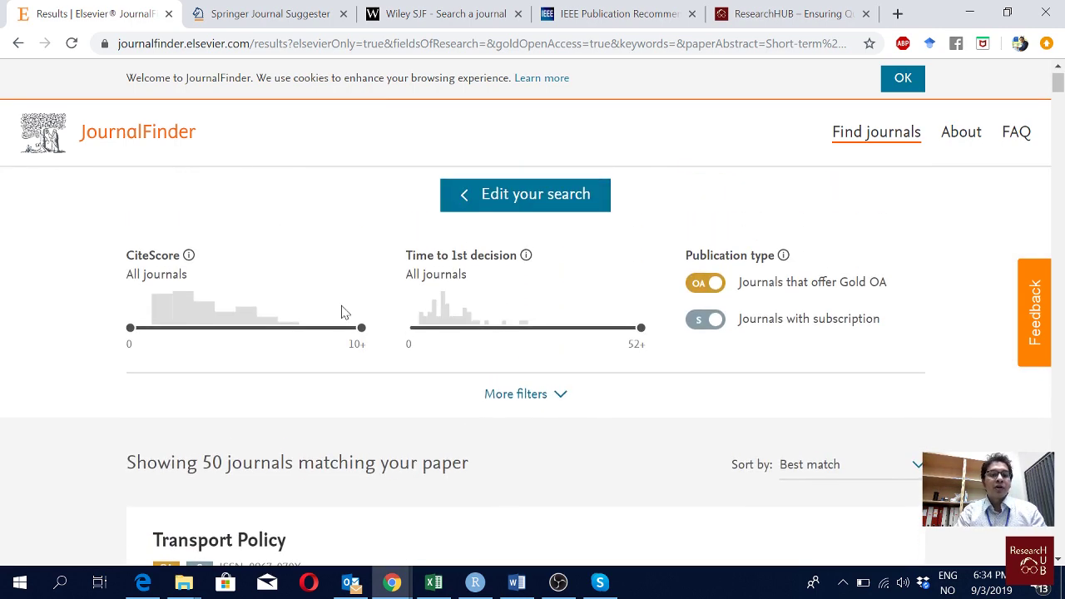
# Step: Filter to CiteScore 1–7 and first decision within 8 weeks, leaving 23 journals
pyautogui.moveTo(360, 329); pyautogui.dragTo(277, 327)
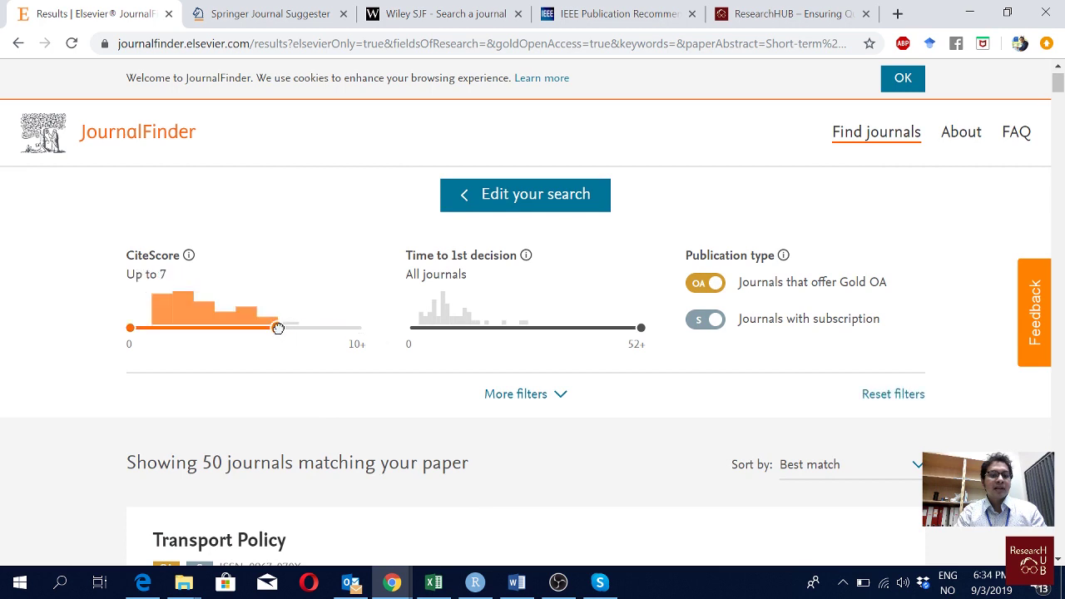
pyautogui.moveTo(132, 328); pyautogui.dragTo(151, 329)
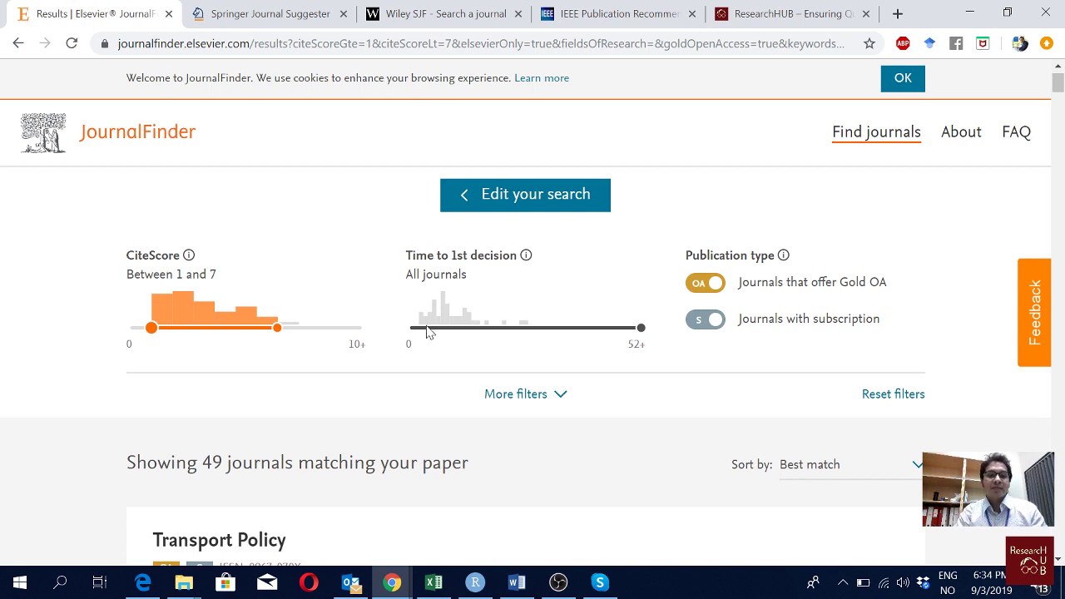
pyautogui.moveTo(638, 327); pyautogui.dragTo(438, 323)
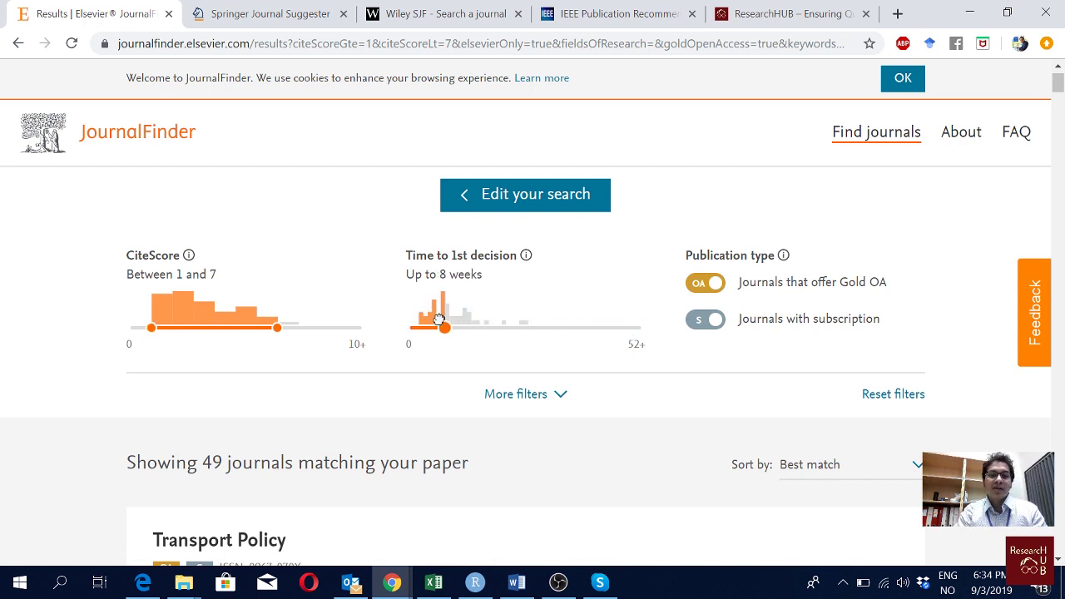
pyautogui.scroll(-4, 650, 443)
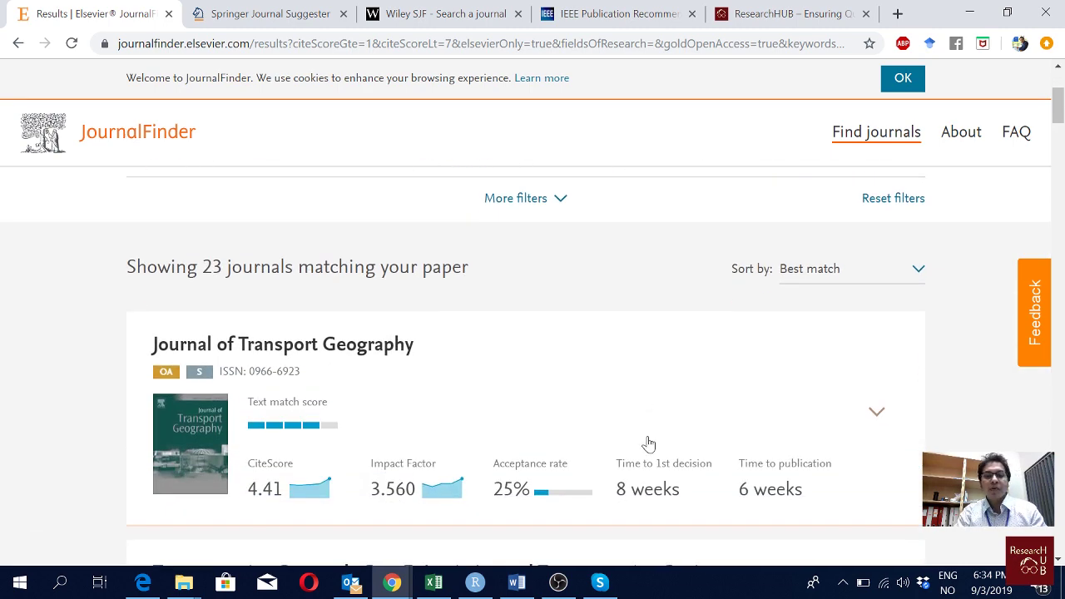
pyautogui.scroll(-7, 649, 445)
pyautogui.scroll(12, 649, 445)
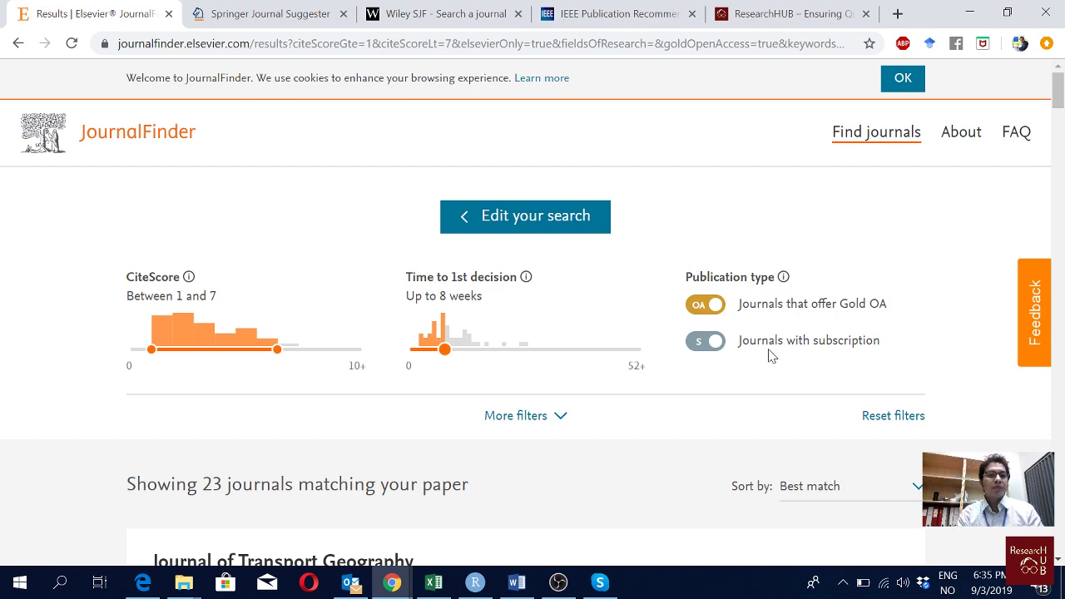
# Step: Switch to the Springer Journal Suggester tab
pyautogui.click(243, 13)
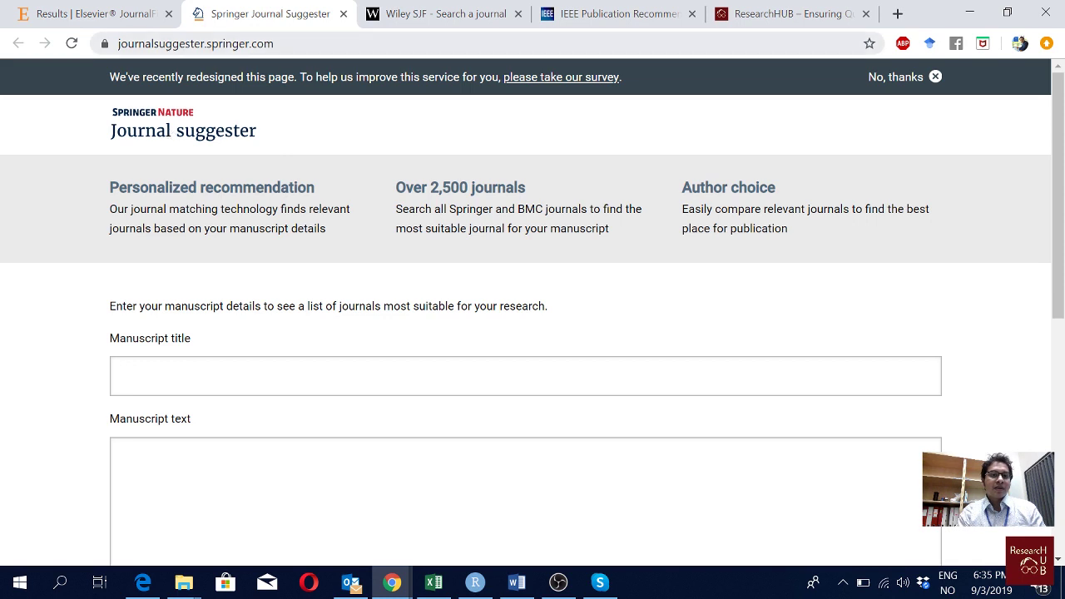
# Step: Paste the paper's abstract into the Springer Manuscript text box
pyautogui.click(249, 43)
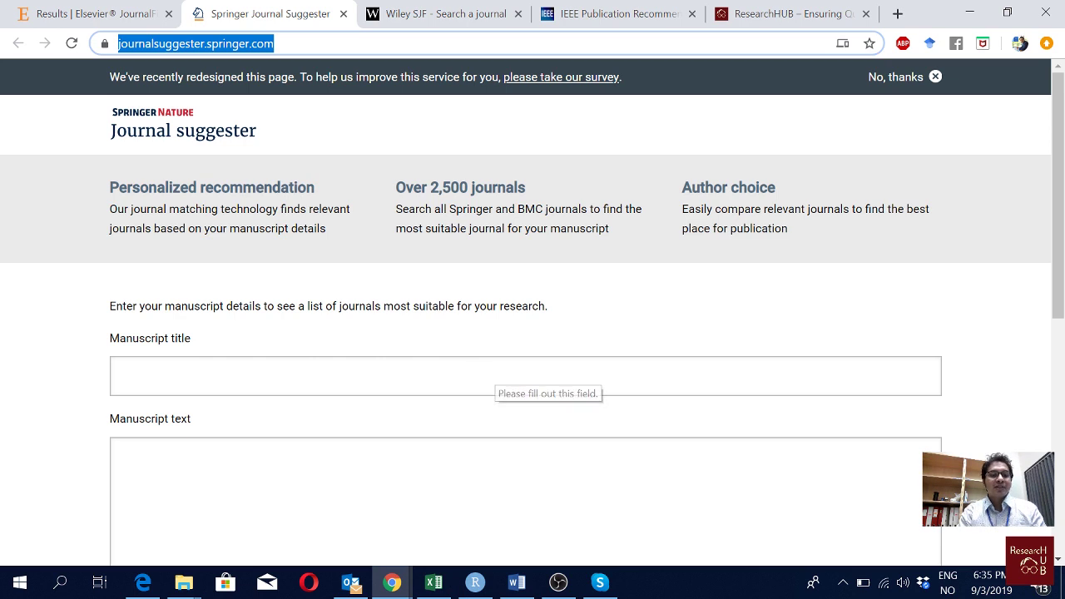
pyautogui.click(497, 376)
pyautogui.click(424, 449)
pyautogui.scroll(-2, 401, 484)
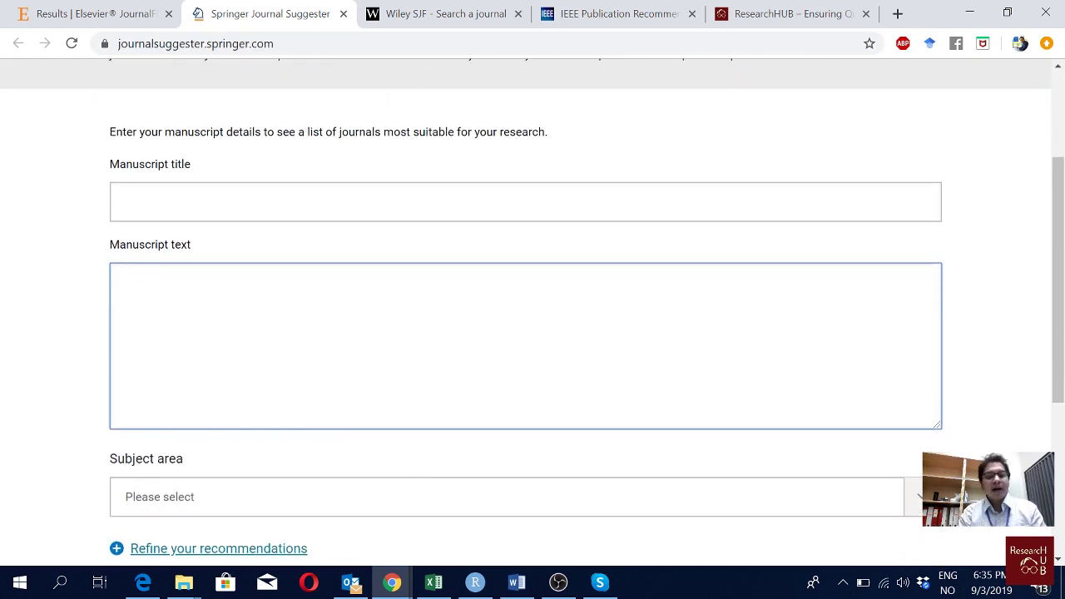
pyautogui.write('Short-term forecast of container freight is essential for major maritime players including ship owners, shipping lines, shippers and even for the port authorities. This study compares three univariate models — ARIMA, Neural Network Autoregression (NNAR) and TBATS, and finds that TBATS or combination of TBATS and ARIMA forecast, outperforms ARIMA and NNAR both in training and test-sample forecast. To the best of author’s knowledge, an application of TBATS is not evident in forecasting container freight. Moreover, this study adopted the model re-estimation technique for the next-step expanding forecast for test-sample in addition to the conventional approach to forecast test-sample using a selected model based on the training-sample. As a proxy for weekly container freight, China Container Freight Index (CCFI) is forecasted, collected from the Shanghai Shipping Exchange from January 2010 to December 2018, in total 470 data points. For cross-validation, two expanding training-samples, one from January 2010 till December 2016 and another from January 2010 till December 2017 are analysed. Subsequently, two test-samples, January-December 2017 and January-December 2018 are forecasted.')
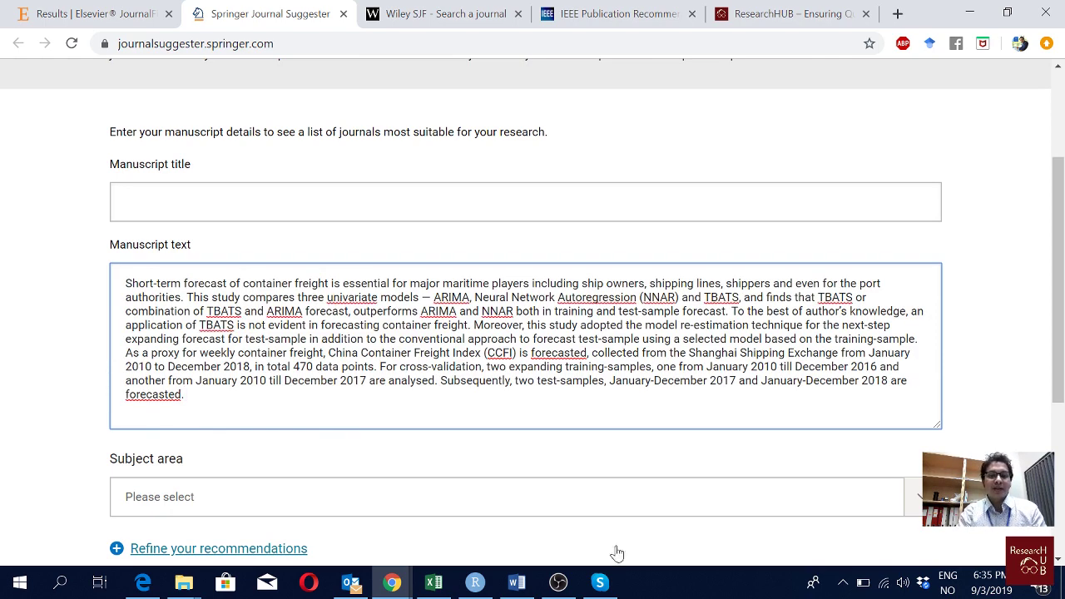
# Step: Copy the paper's title line from Word and paste it into Manuscript title
pyautogui.click(517, 582)
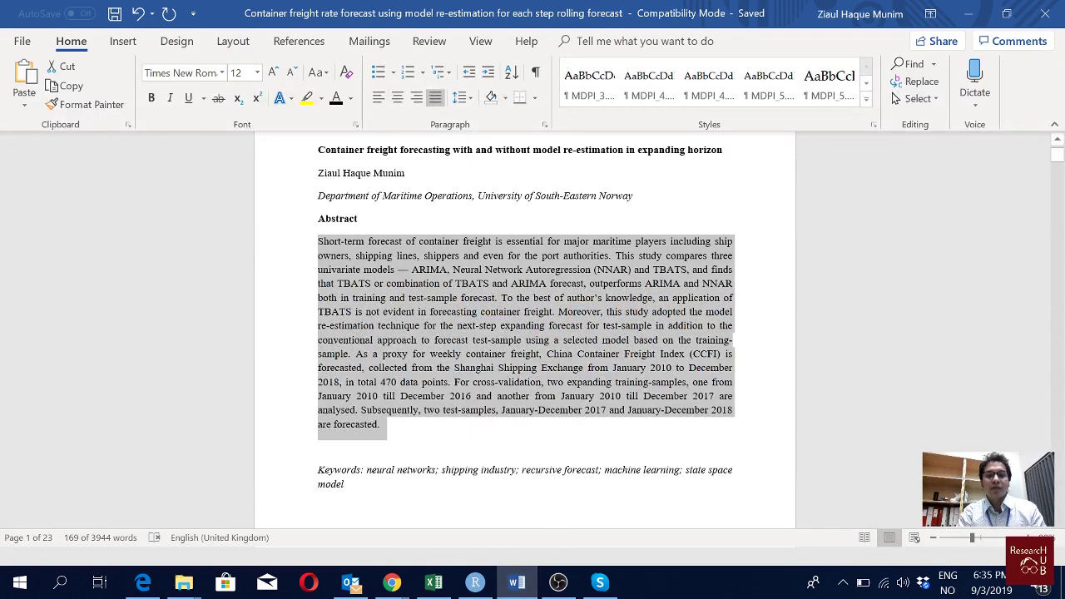
pyautogui.tripleClick(320, 154)
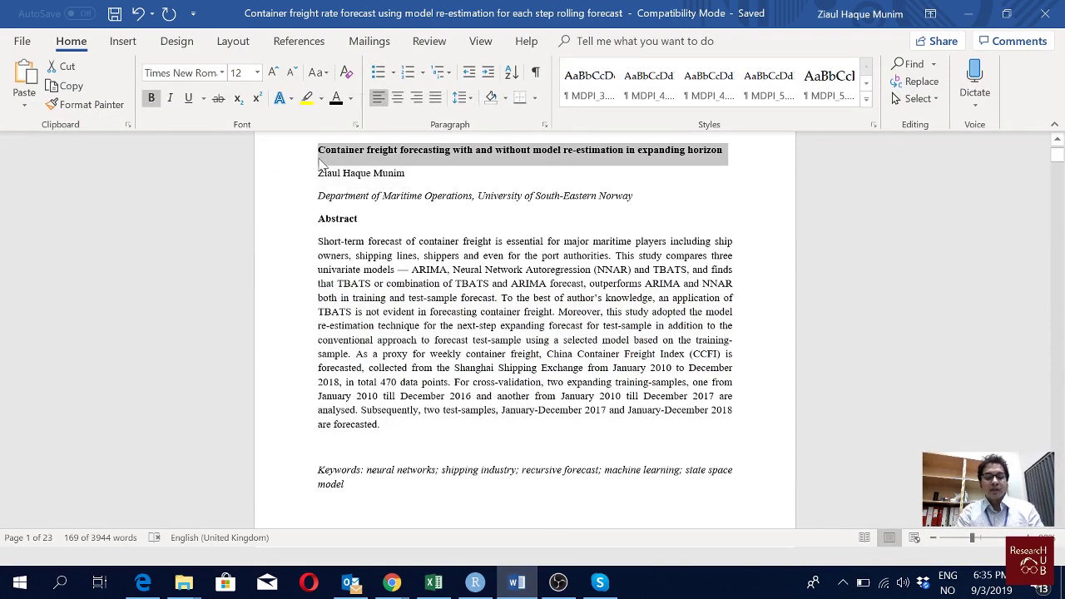
pyautogui.hotkey('ctrl', 'c')
pyautogui.hotkey('alt', 'Tab')
pyautogui.click(325, 202)
pyautogui.hotkey('ctrl', 'v')
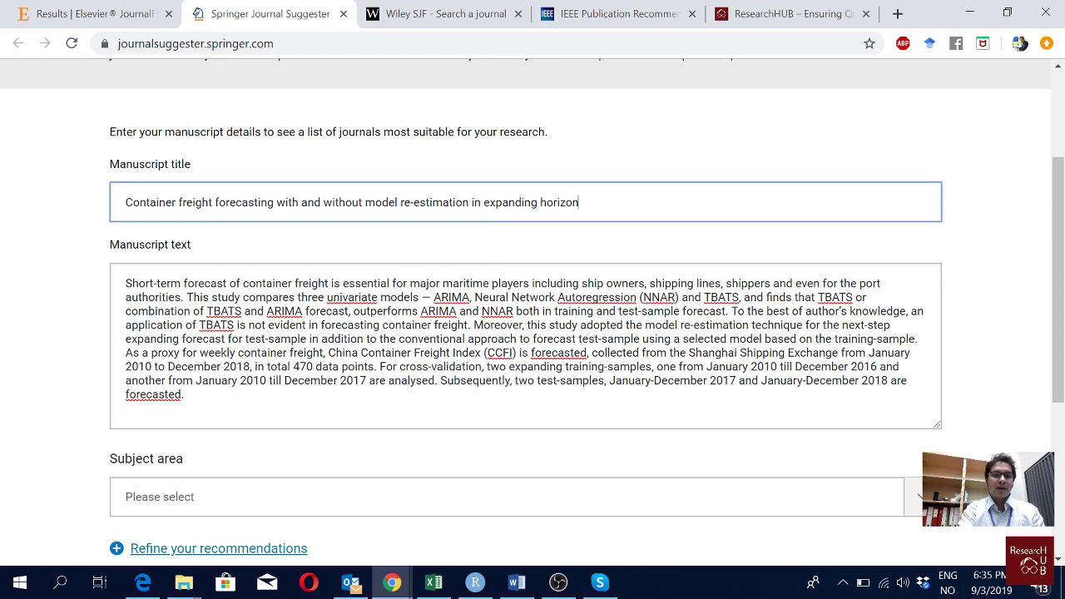
pyautogui.click(14, 273)
# Step: Leave Subject area unselected and request suggested journals for the manuscript
pyautogui.scroll(-2, 14, 273)
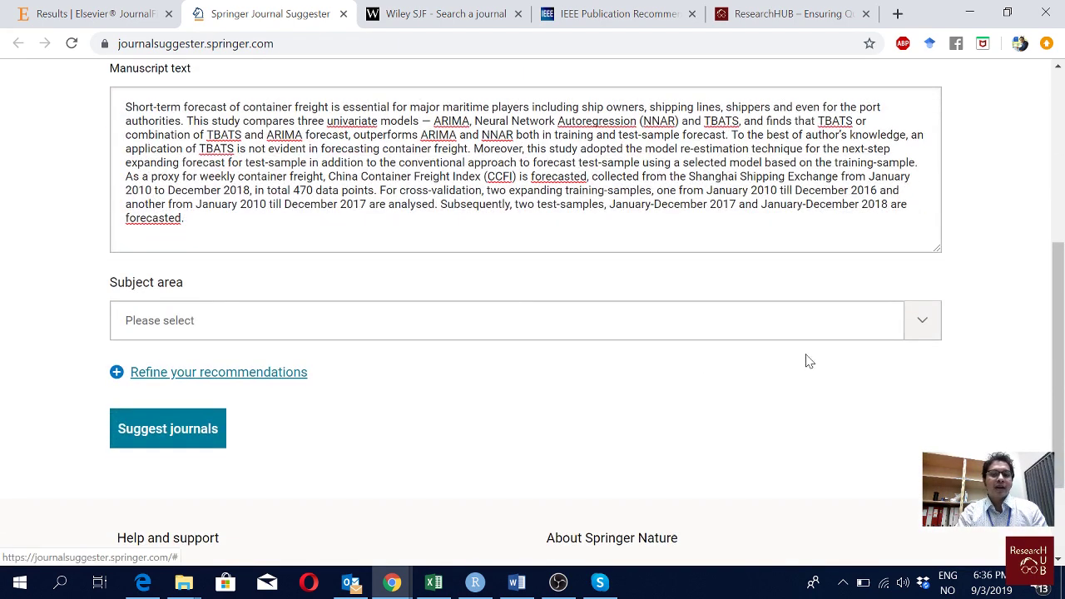
pyautogui.click(923, 321)
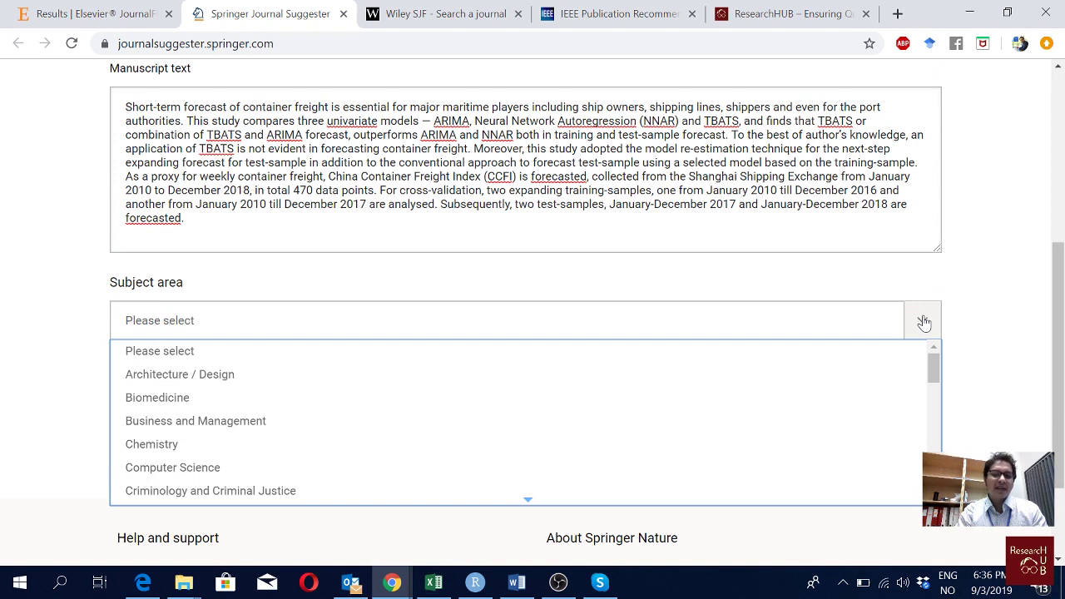
pyautogui.click(985, 321)
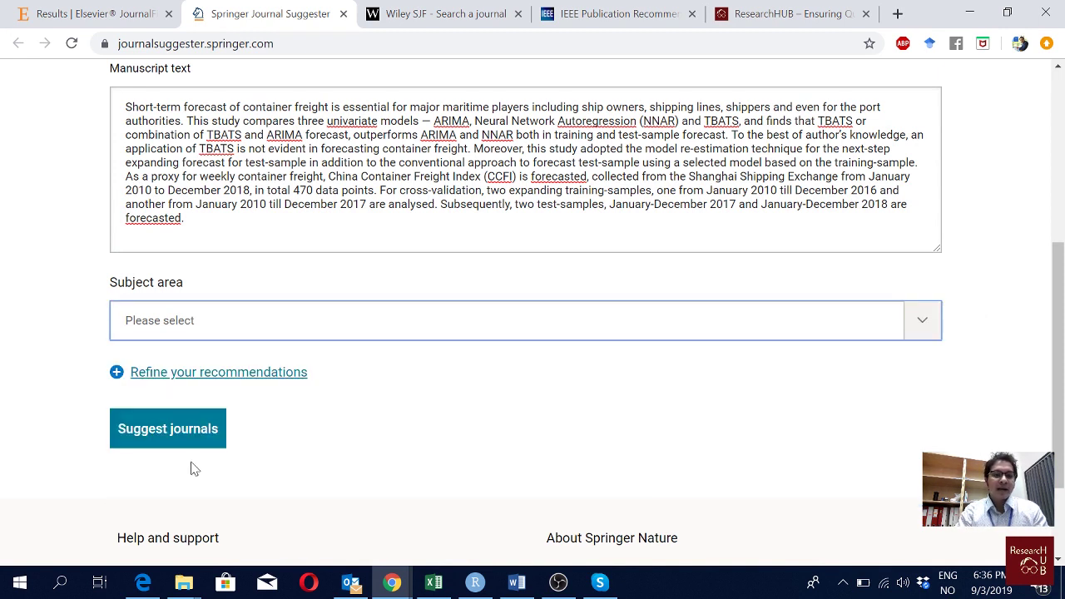
pyautogui.click(140, 441)
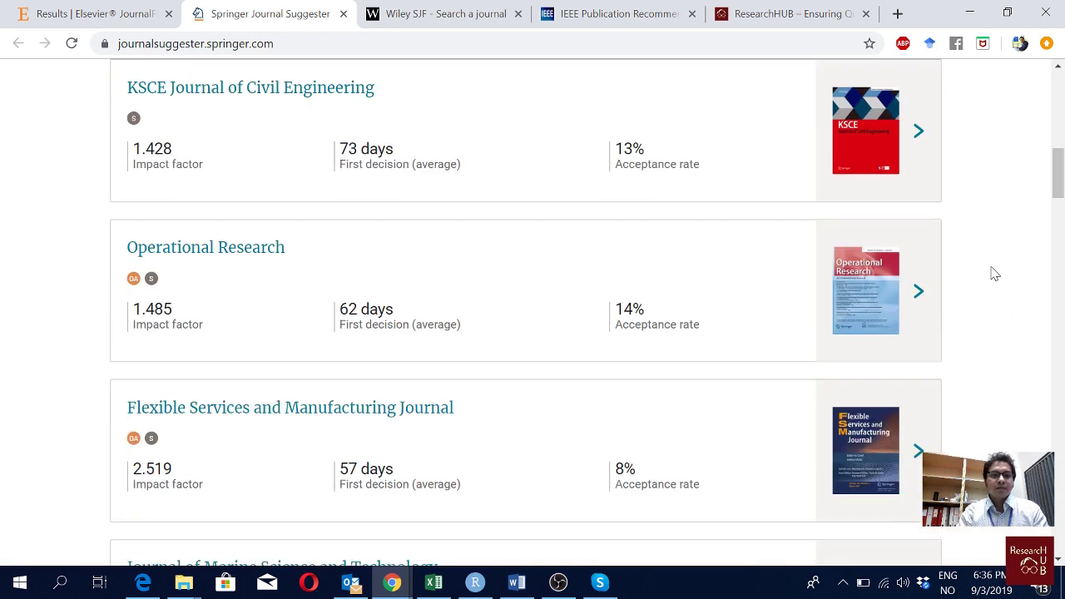
pyautogui.scroll(2, 993, 274)
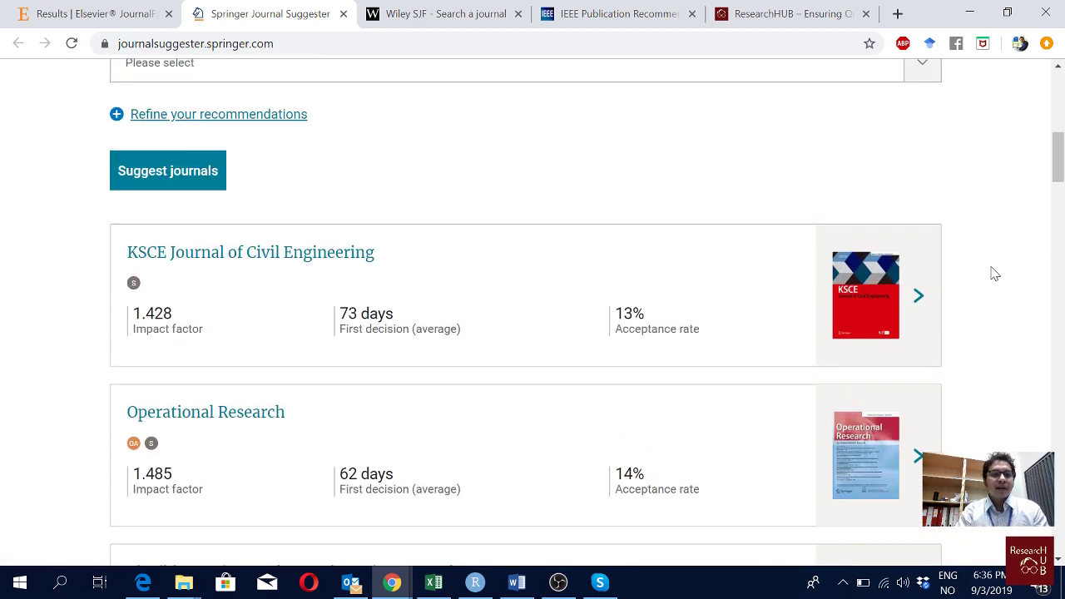
pyautogui.scroll(-2, 994, 274)
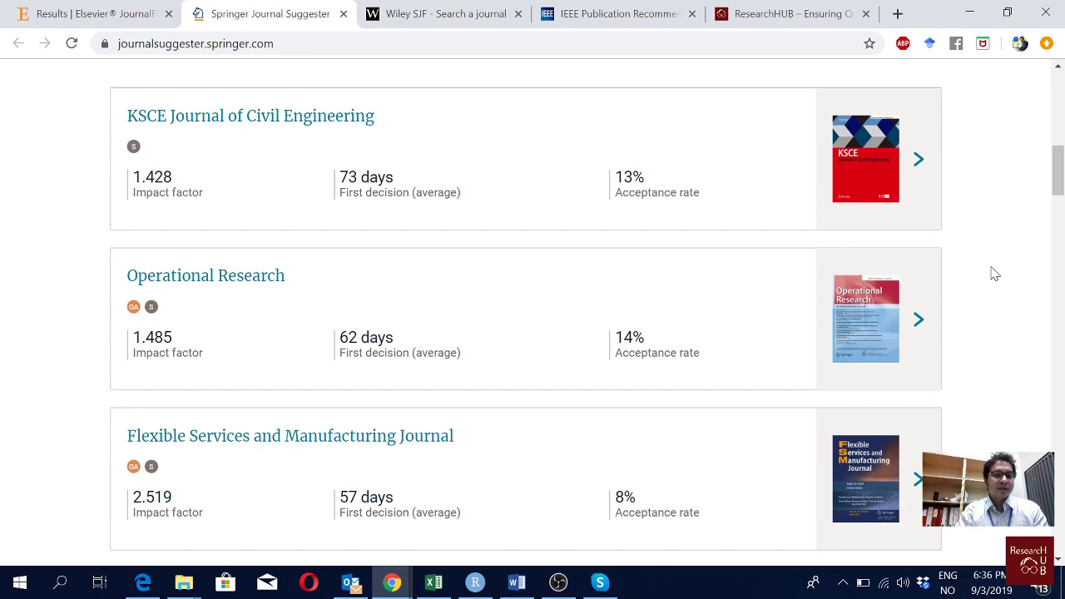
pyautogui.scroll(-2, 994, 274)
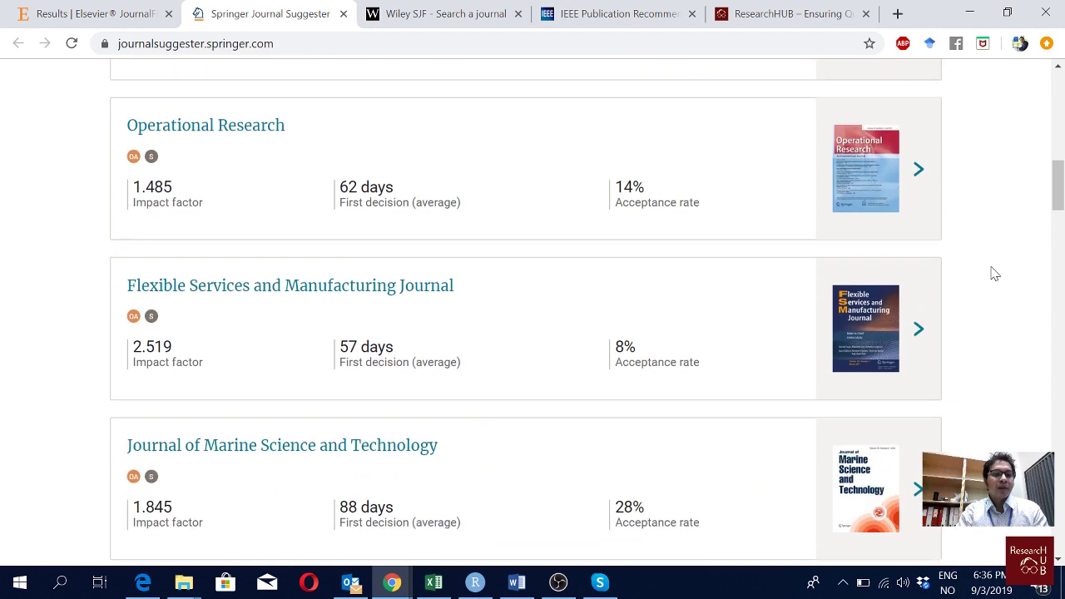
pyautogui.scroll(-1, 994, 274)
pyautogui.scroll(-1, 994, 273)
pyautogui.scroll(-5, 994, 274)
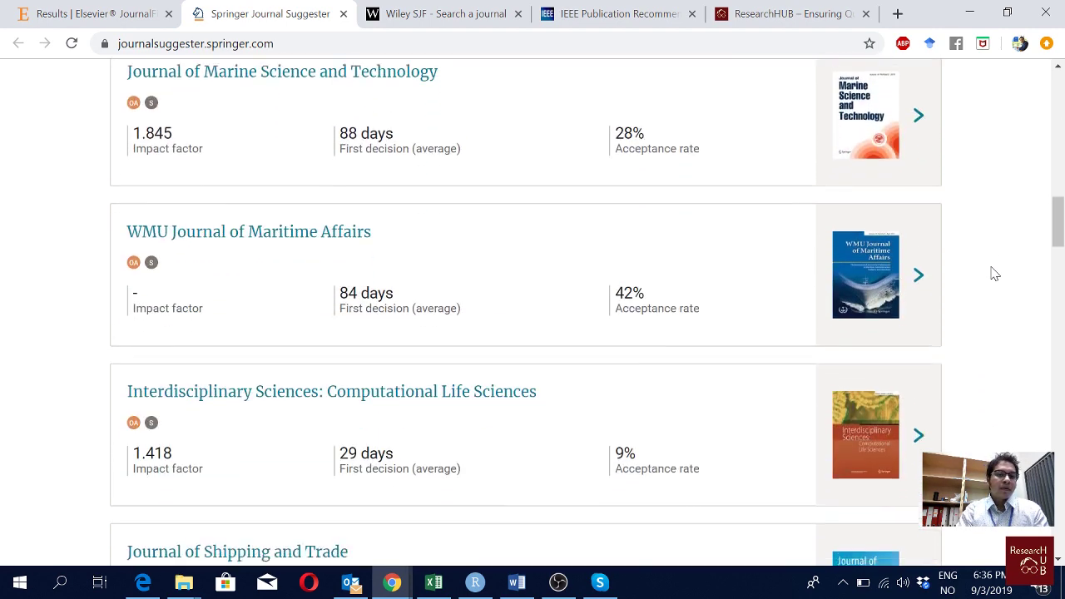
pyautogui.scroll(-2, 994, 273)
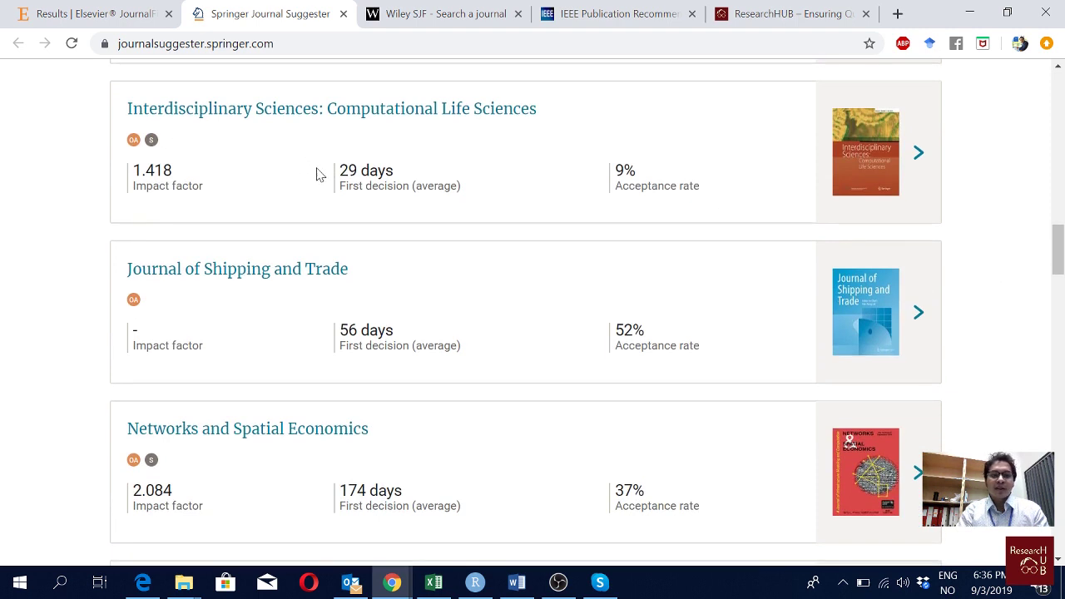
pyautogui.moveTo(133, 143)
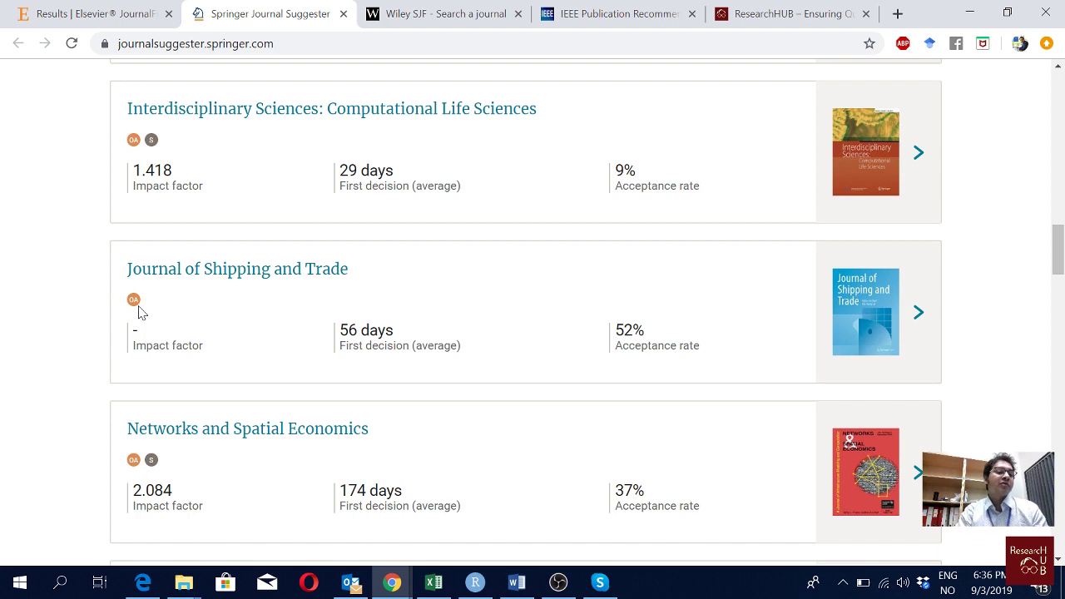
pyautogui.moveTo(136, 312)
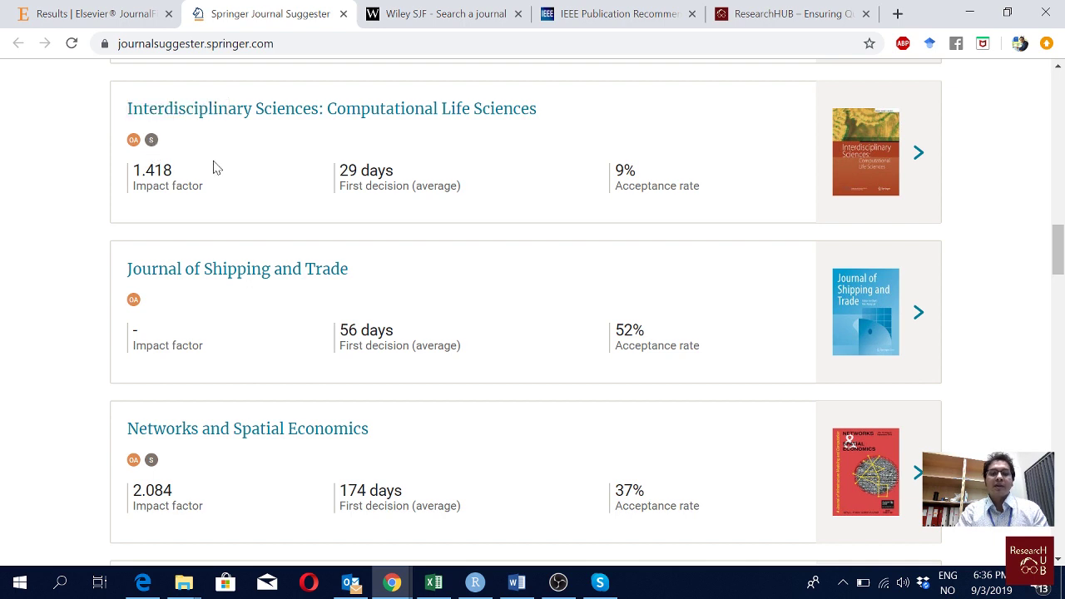
pyautogui.scroll(1, 213, 167)
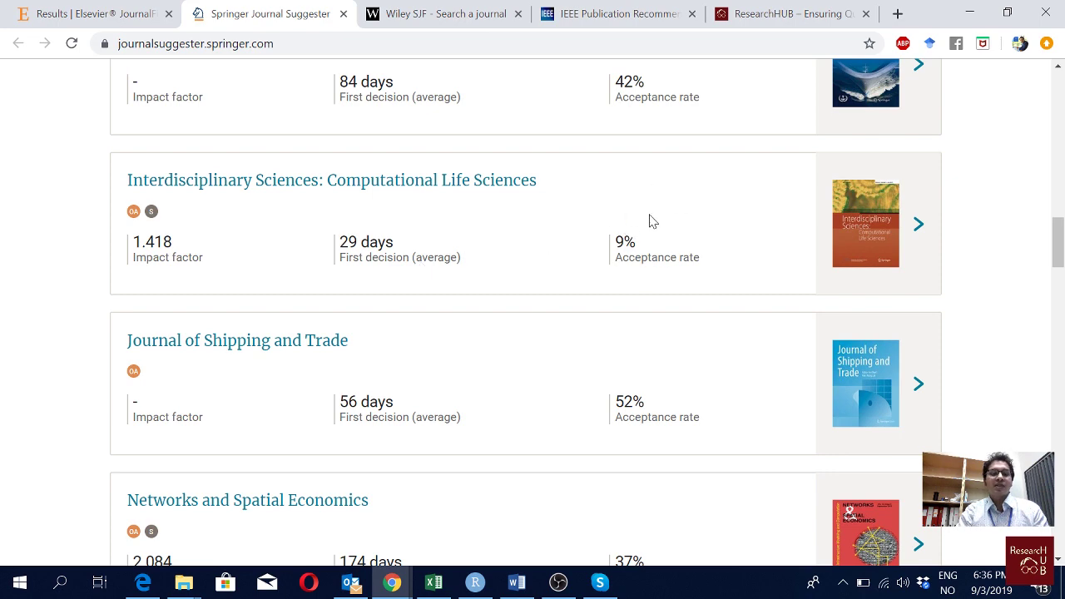
pyautogui.scroll(-4, 685, 331)
pyautogui.scroll(-2, 686, 331)
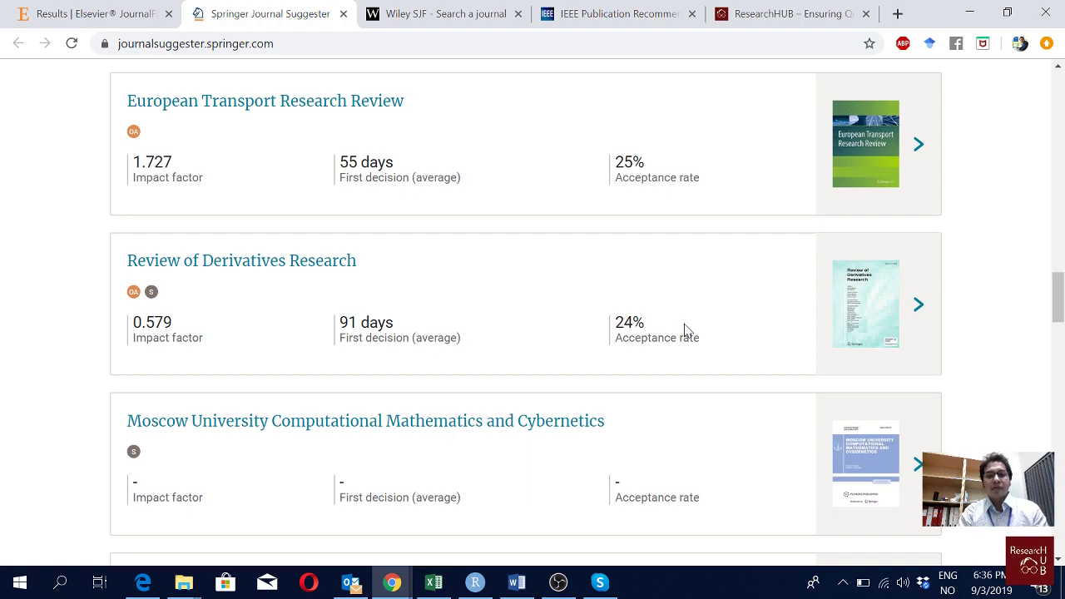
pyautogui.scroll(-4, 685, 331)
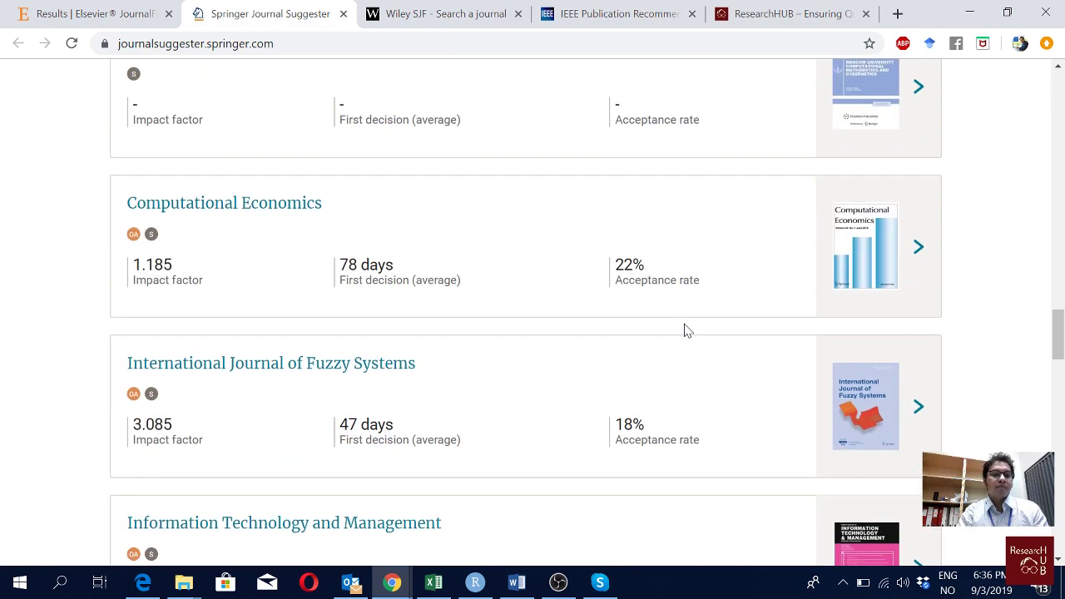
pyautogui.scroll(15, 686, 331)
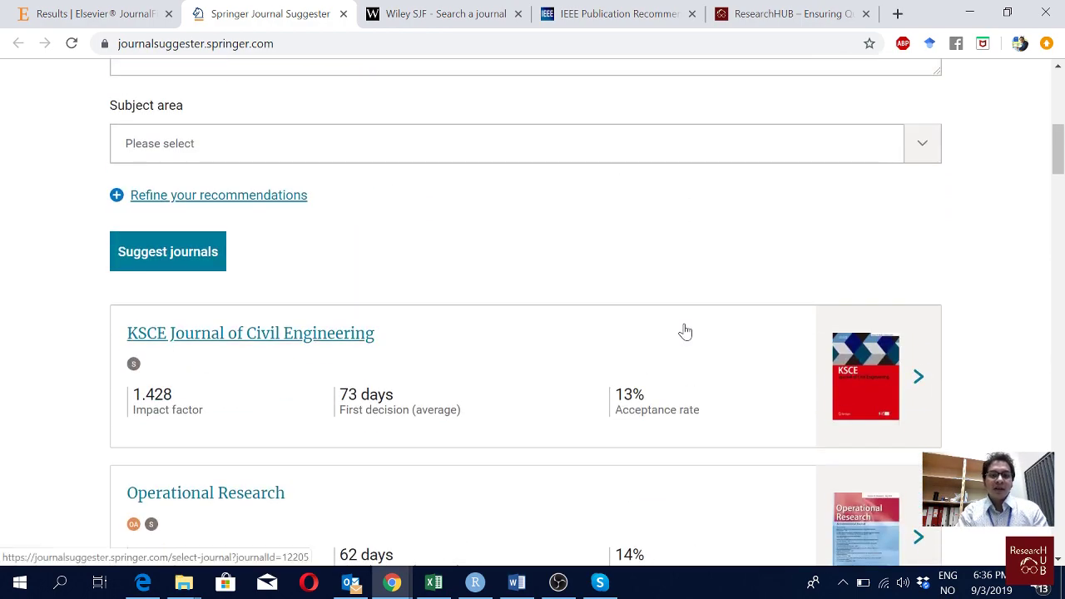
pyautogui.scroll(-1, 685, 331)
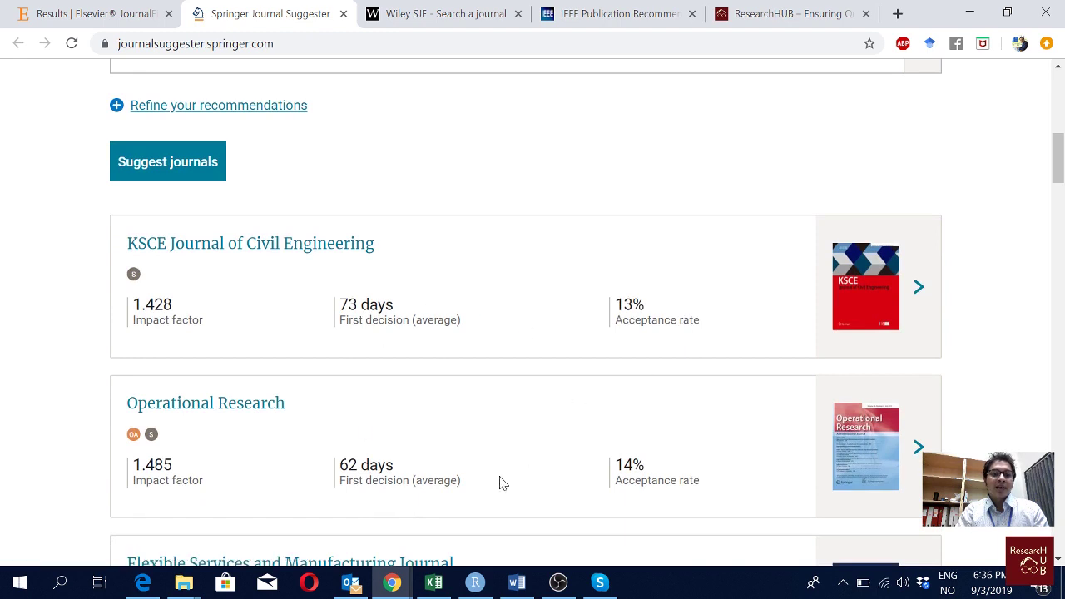
pyautogui.scroll(-1, 564, 403)
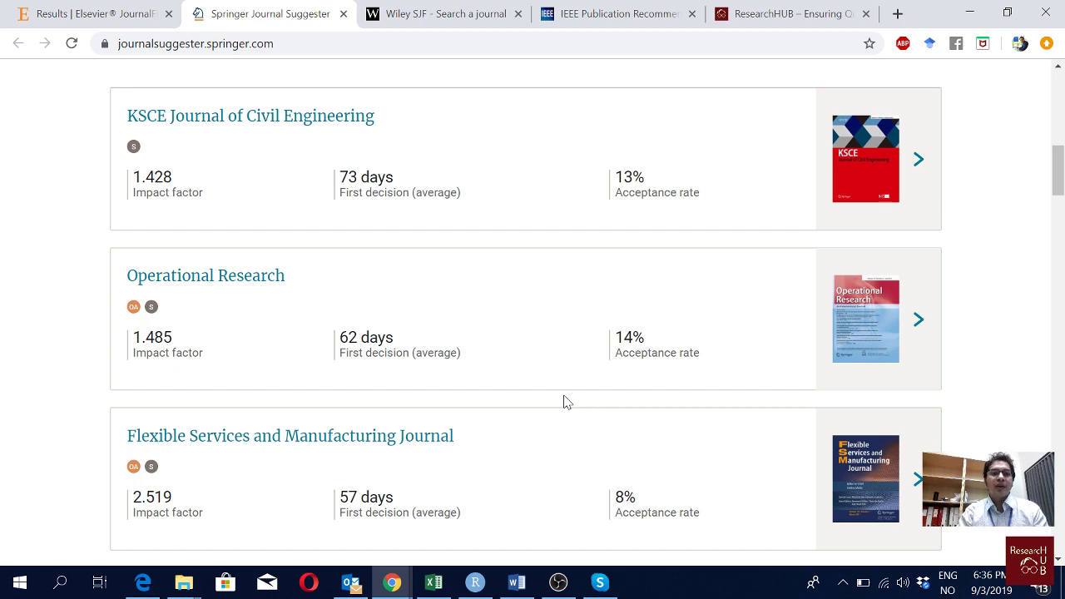
pyautogui.click(440, 14)
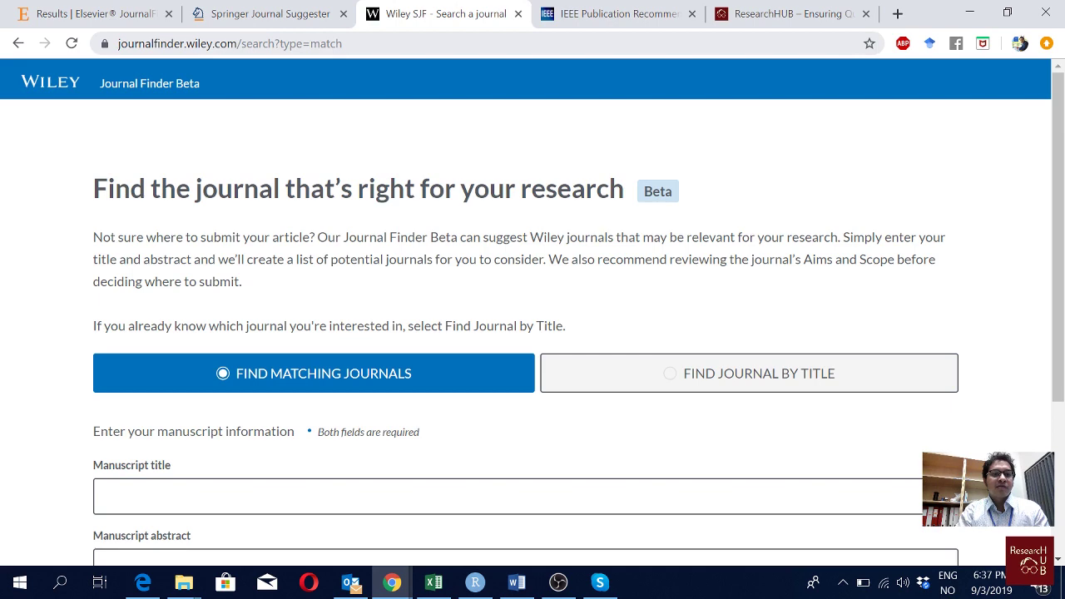
# Step: Paste 'Container freight forecasting with and without model re-estimation in expanding horizon' into Manuscript title
pyautogui.moveTo(239, 44); pyautogui.dragTo(100, 43)
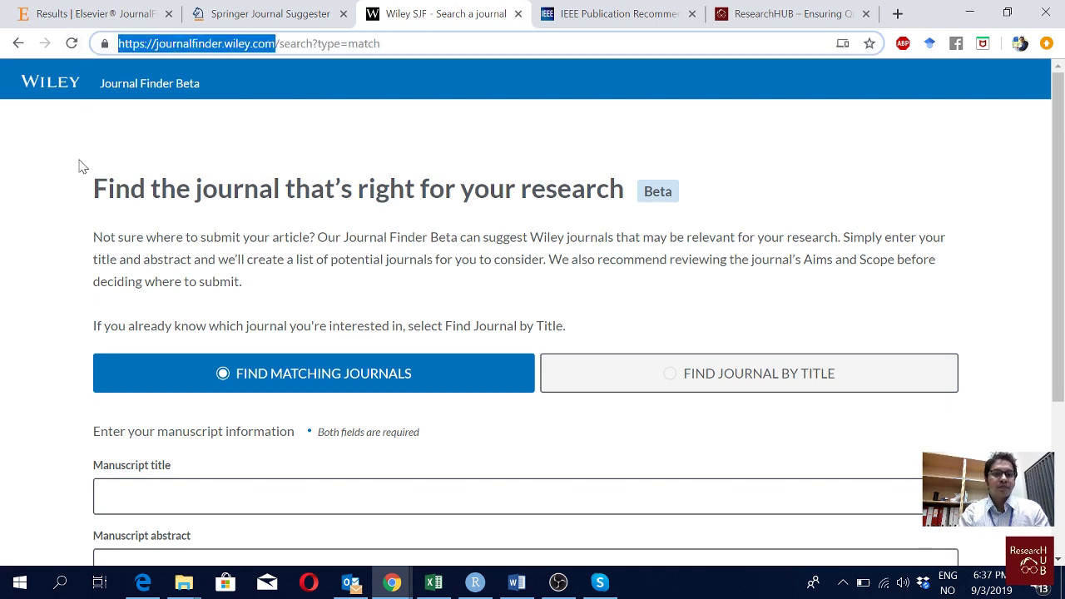
pyautogui.scroll(-2, 82, 167)
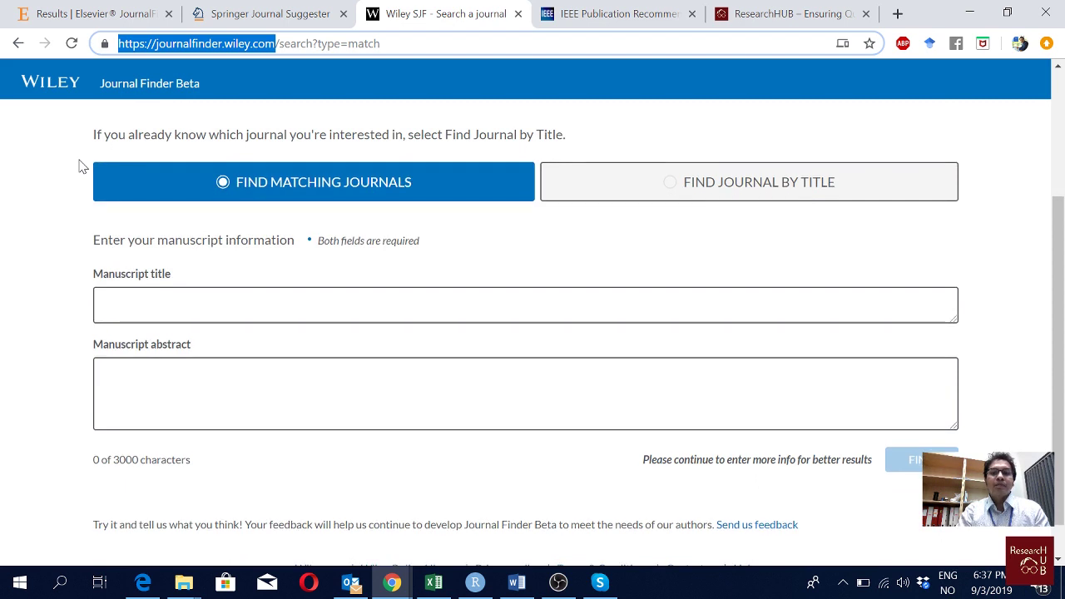
pyautogui.click(224, 305)
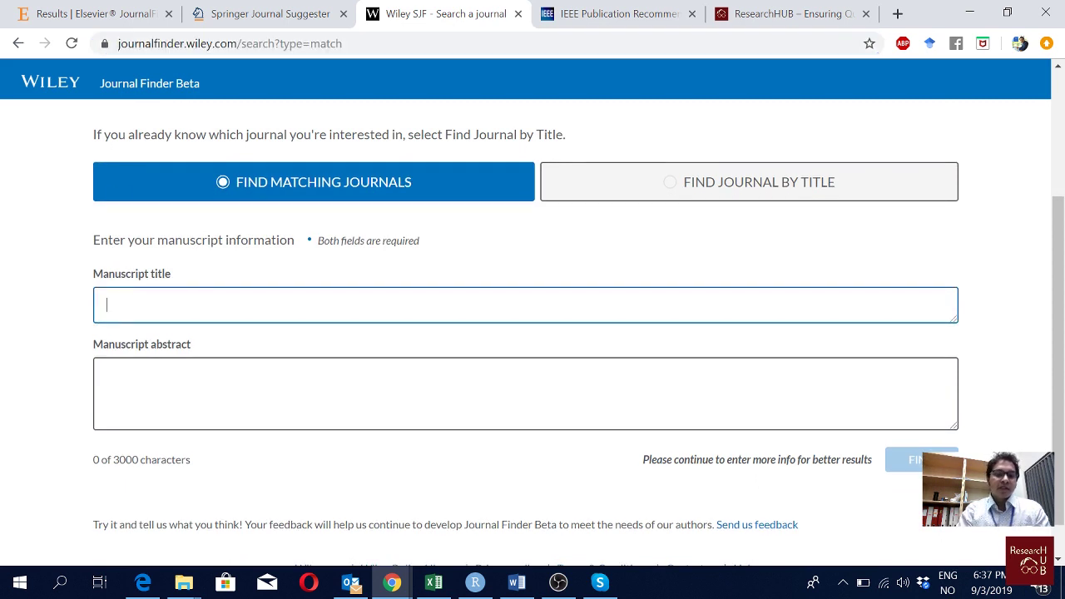
pyautogui.write('Container freight forecasting with and without model re-estimation in expanding horizon')
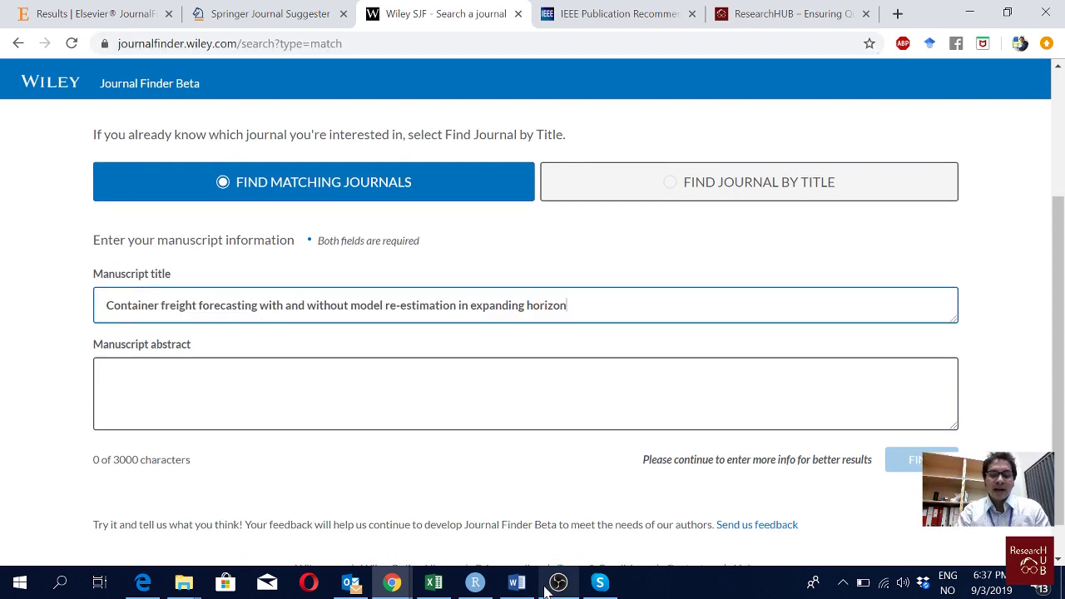
# Step: Copy the Abstract paragraph from Word and paste it into the Manuscript abstract box
pyautogui.click(515, 582)
pyautogui.moveTo(384, 426); pyautogui.dragTo(263, 247)
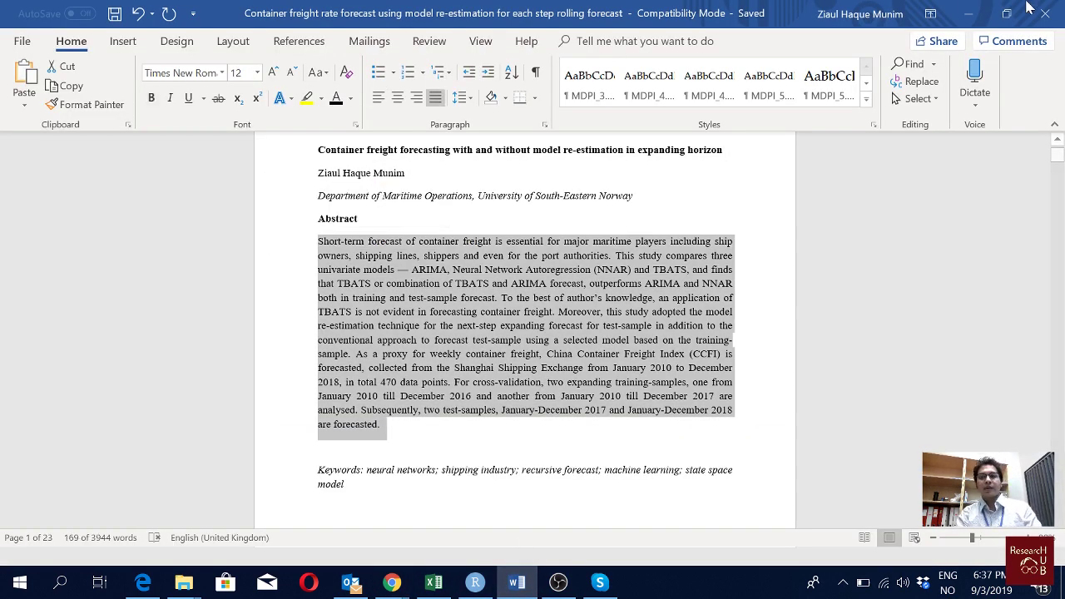
pyautogui.click(967, 14)
pyautogui.click(106, 374)
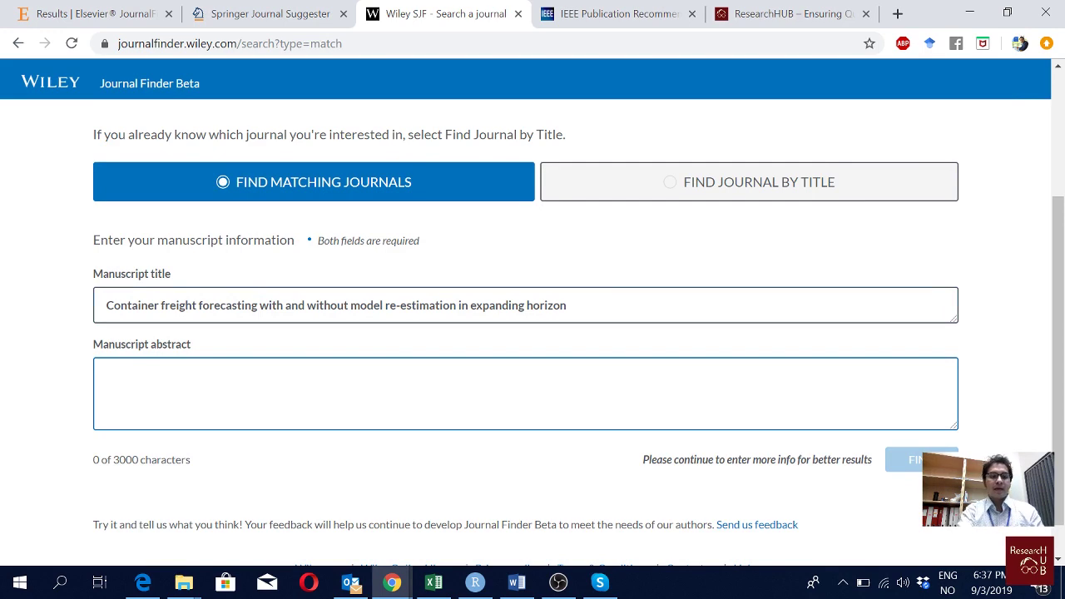
pyautogui.hotkey('ctrl', 'v')
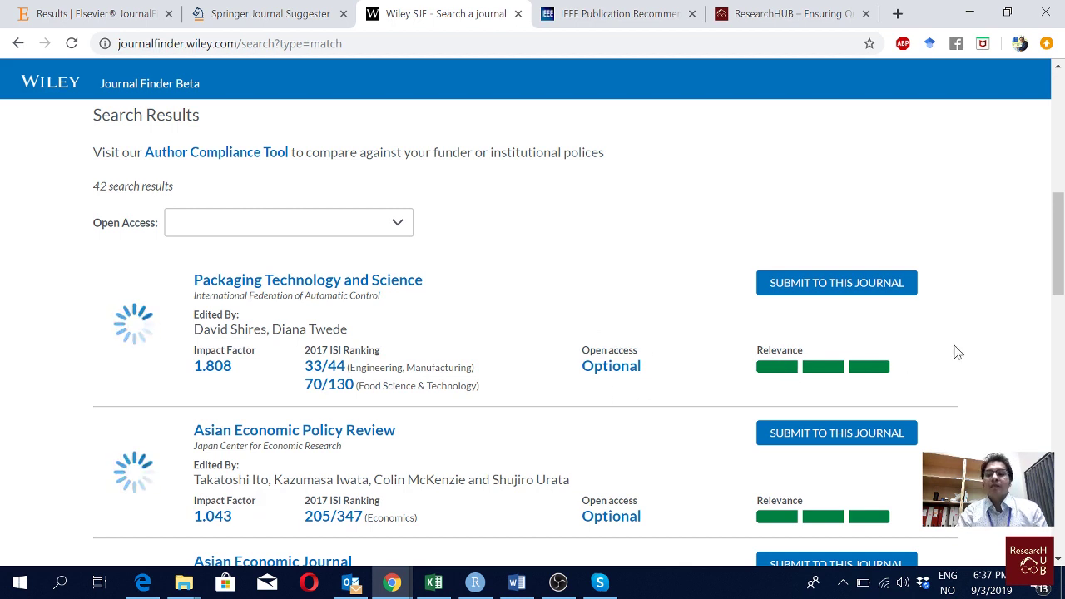
# Step: Scroll through Wiley's matched journals and their impact factors down to See more, then back up
pyautogui.scroll(-1, 957, 352)
pyautogui.scroll(-1, 958, 353)
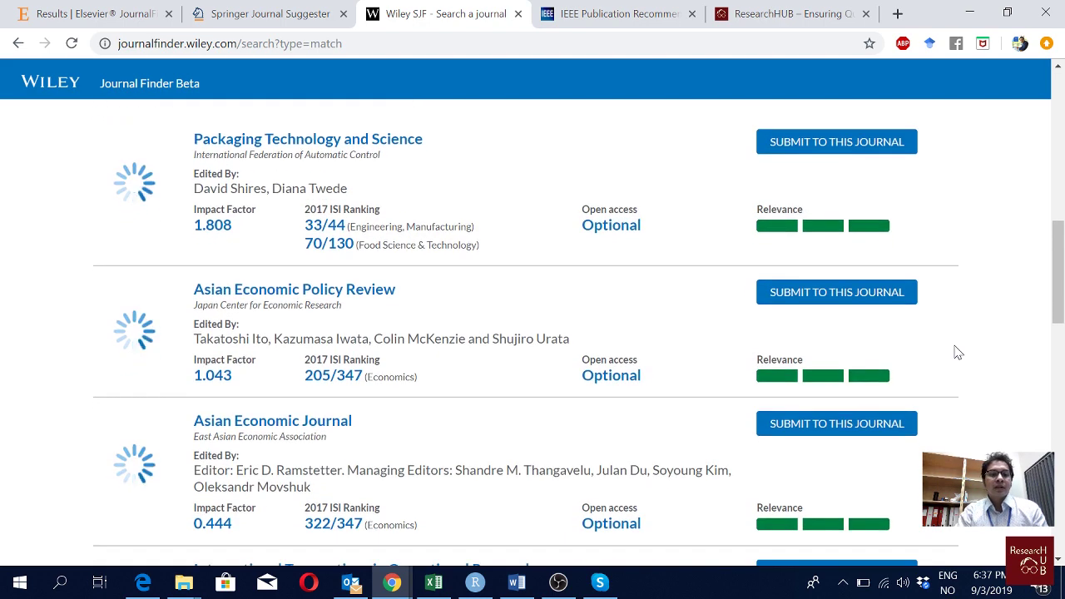
pyautogui.scroll(-1, 958, 352)
pyautogui.scroll(-1, 957, 353)
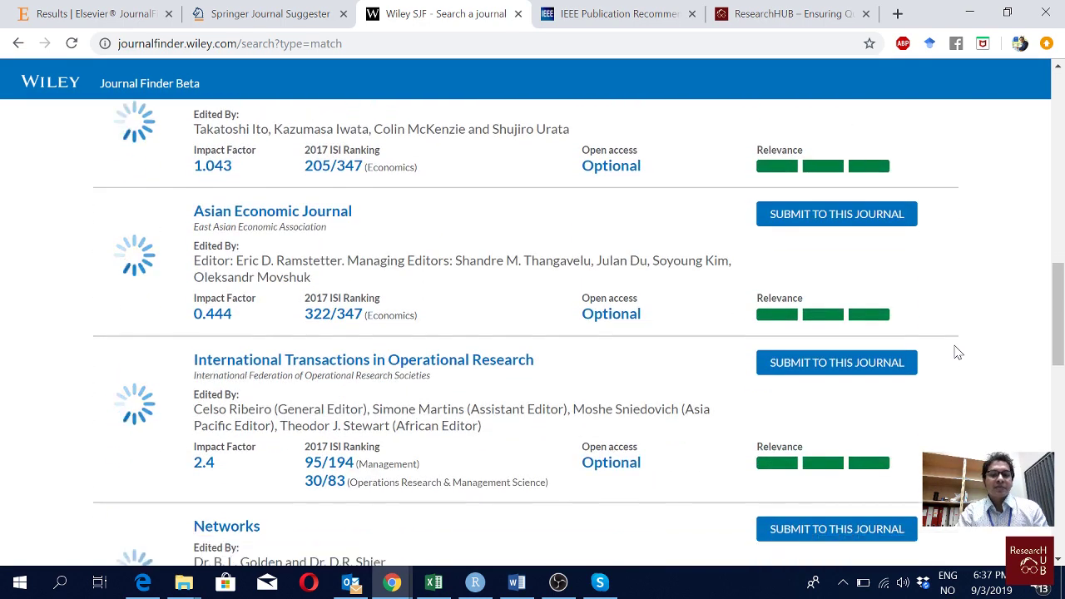
pyautogui.scroll(-3, 957, 353)
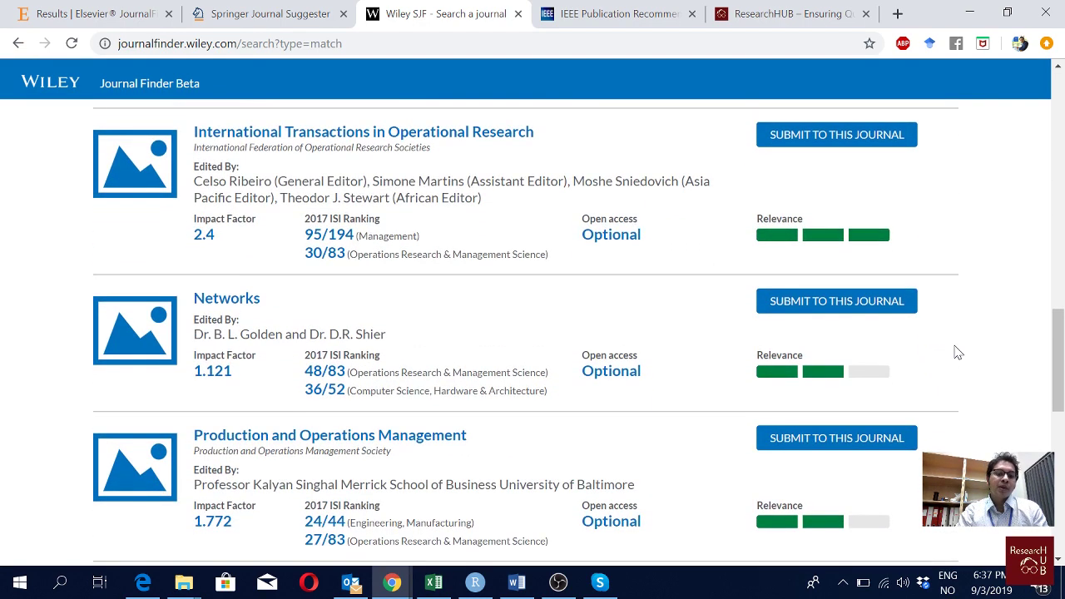
pyautogui.scroll(-1, 958, 353)
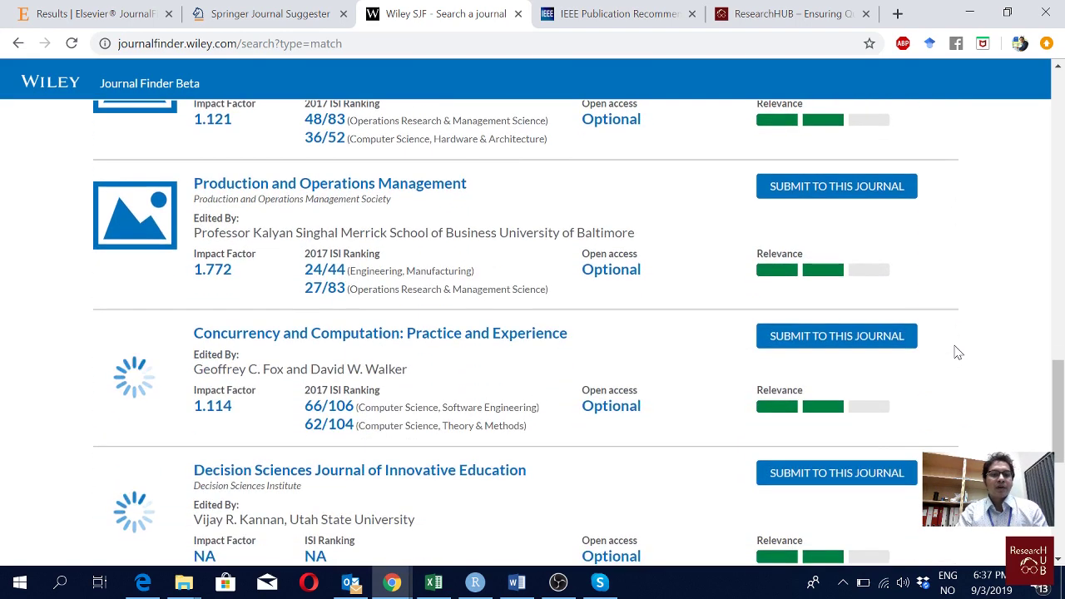
pyautogui.scroll(-3, 957, 353)
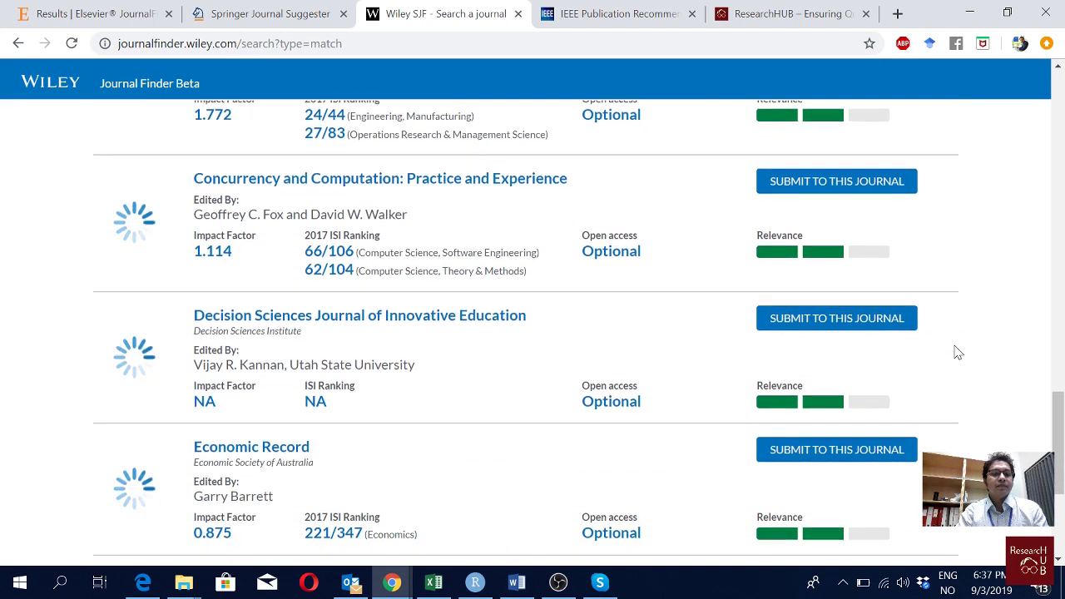
pyautogui.scroll(-2, 957, 352)
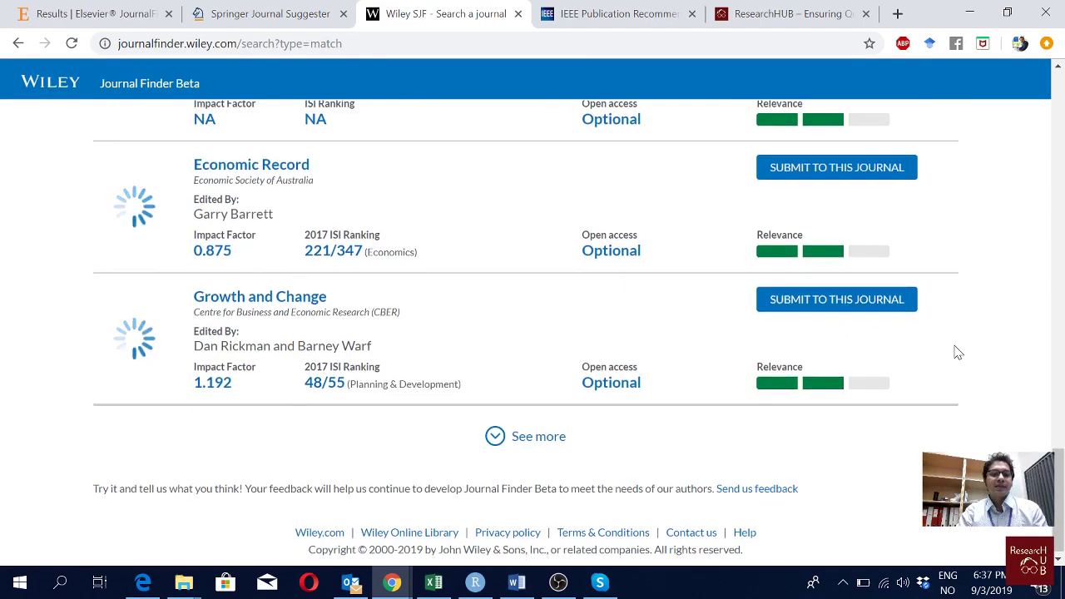
pyautogui.scroll(2, 957, 353)
pyautogui.scroll(15, 957, 353)
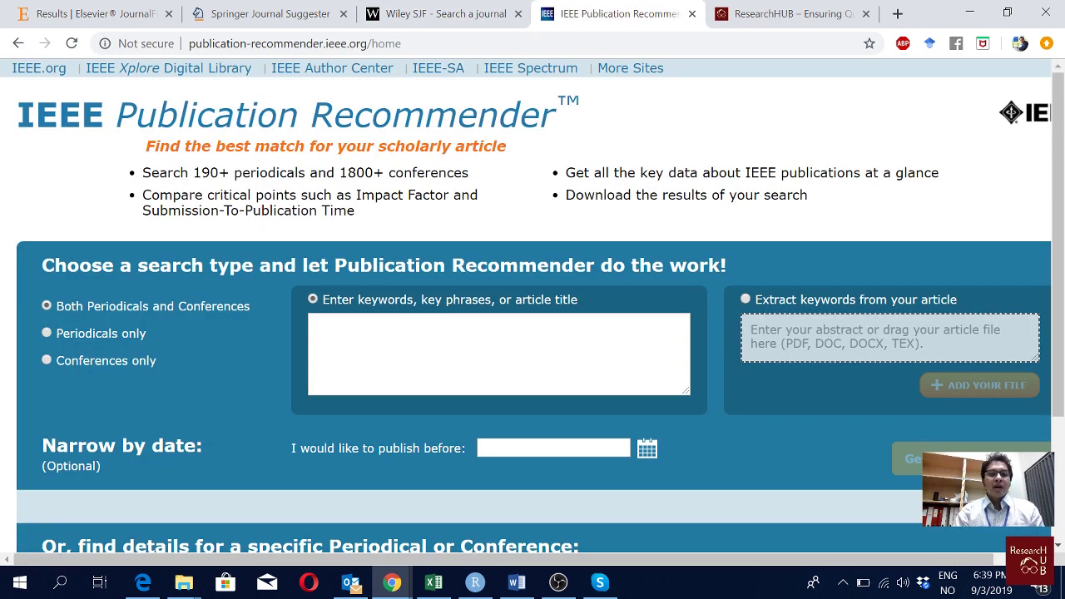
# Step: Restrict to periodicals, paste the abstract for keyword extraction, and get 197 recommended periodicals
pyautogui.click(295, 43)
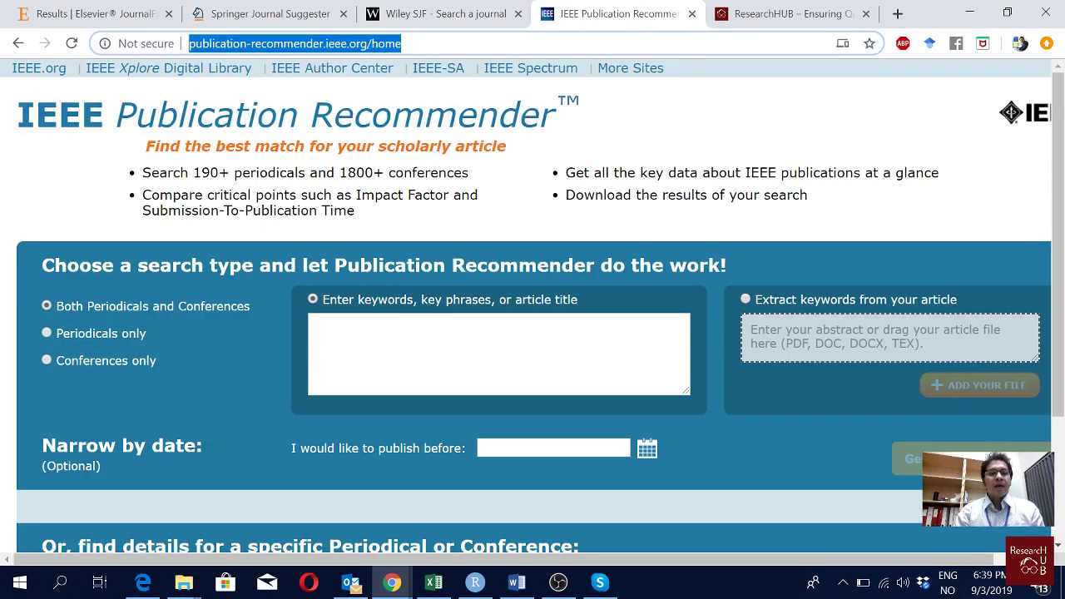
pyautogui.scroll(-1, 5, 328)
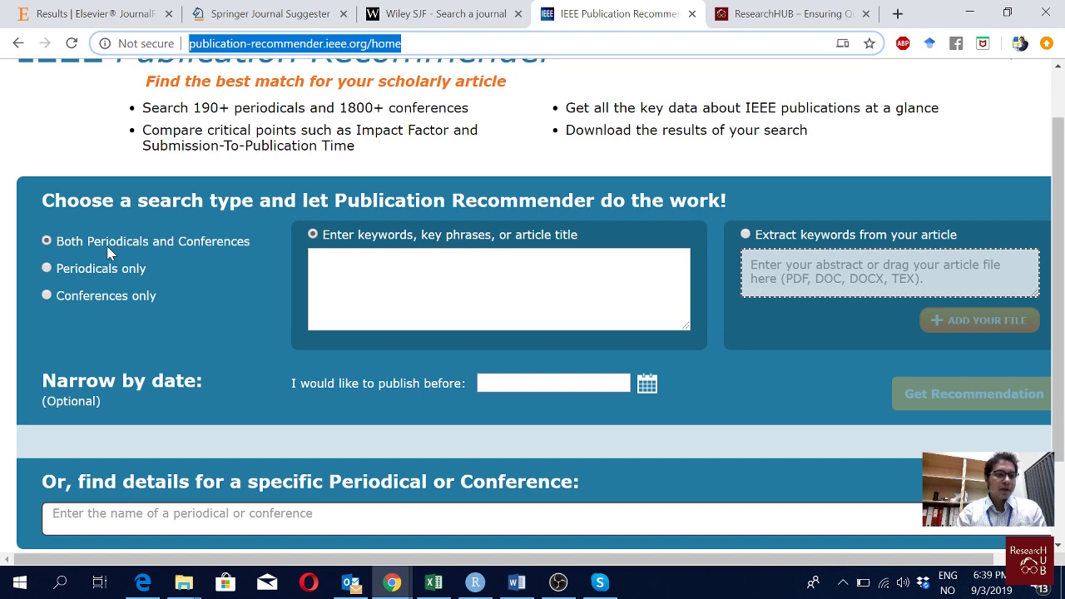
pyautogui.click(84, 270)
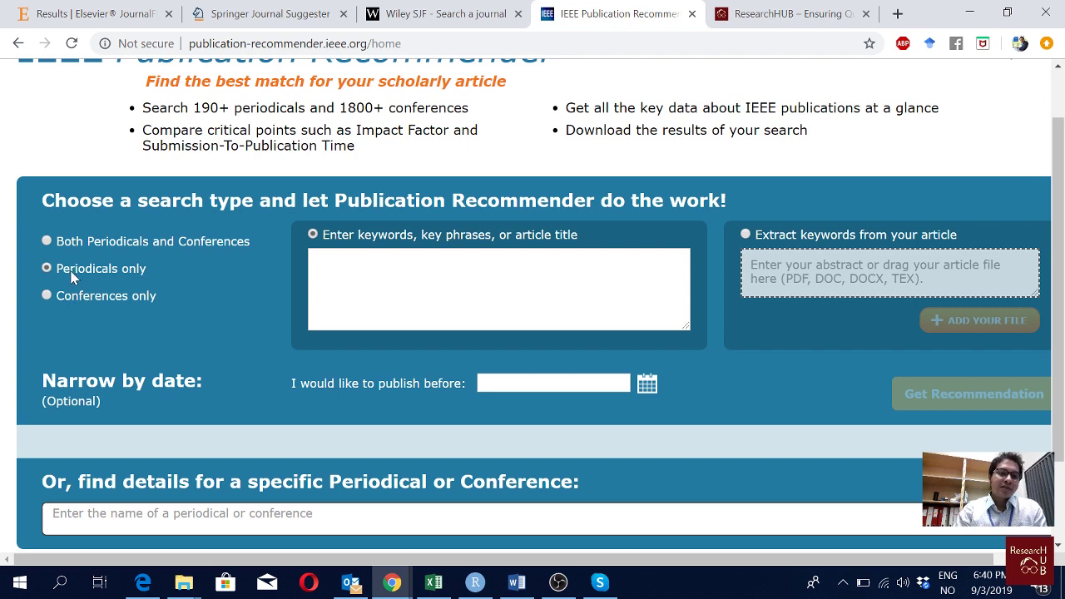
pyautogui.click(470, 285)
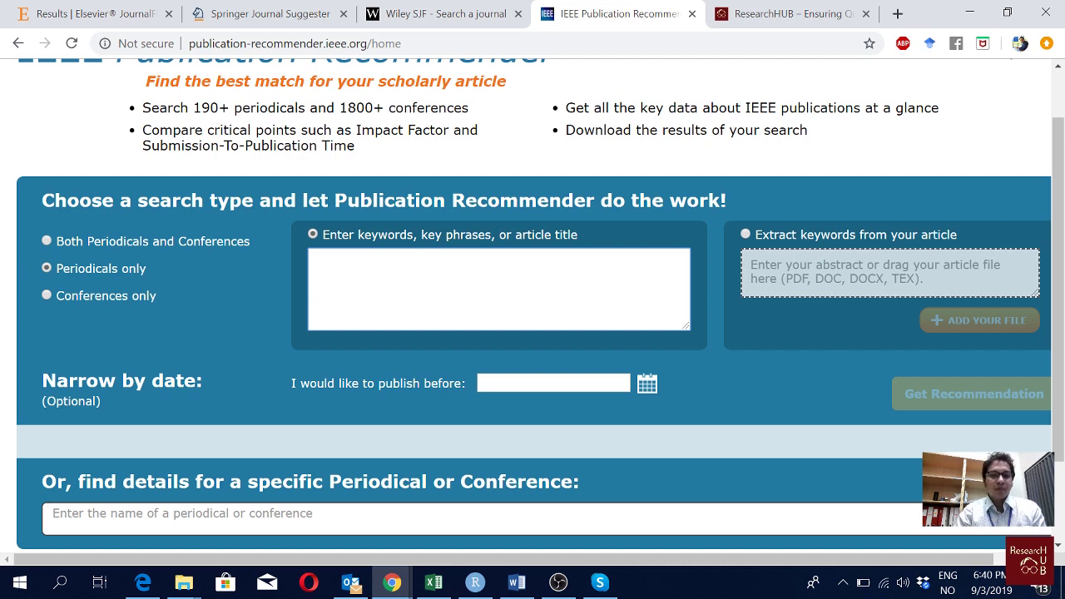
pyautogui.click(858, 238)
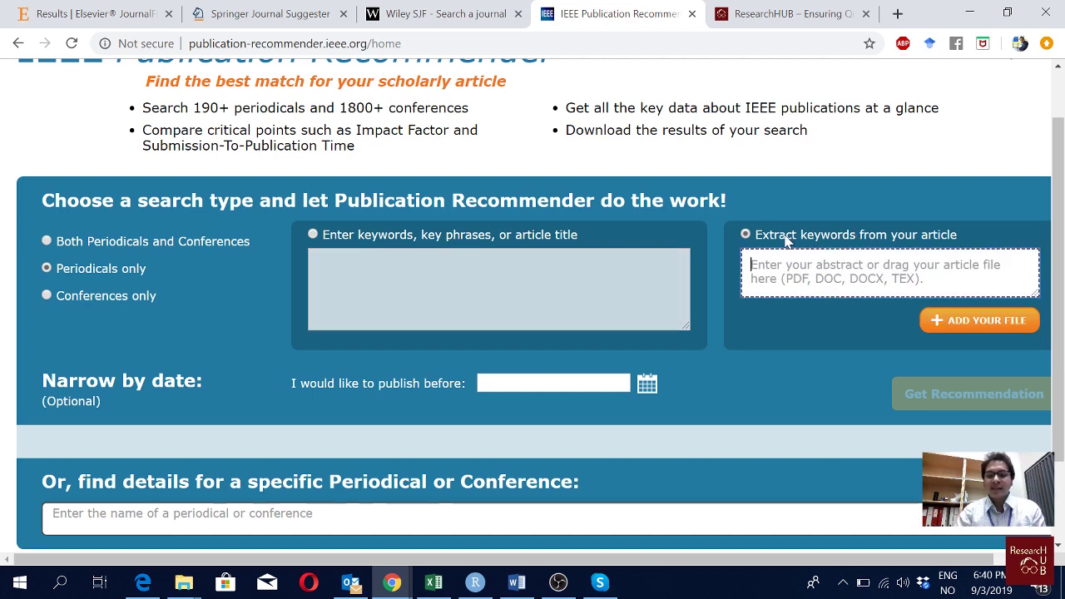
pyautogui.hotkey('ctrl', 'v')
pyautogui.scroll(10, 886, 273)
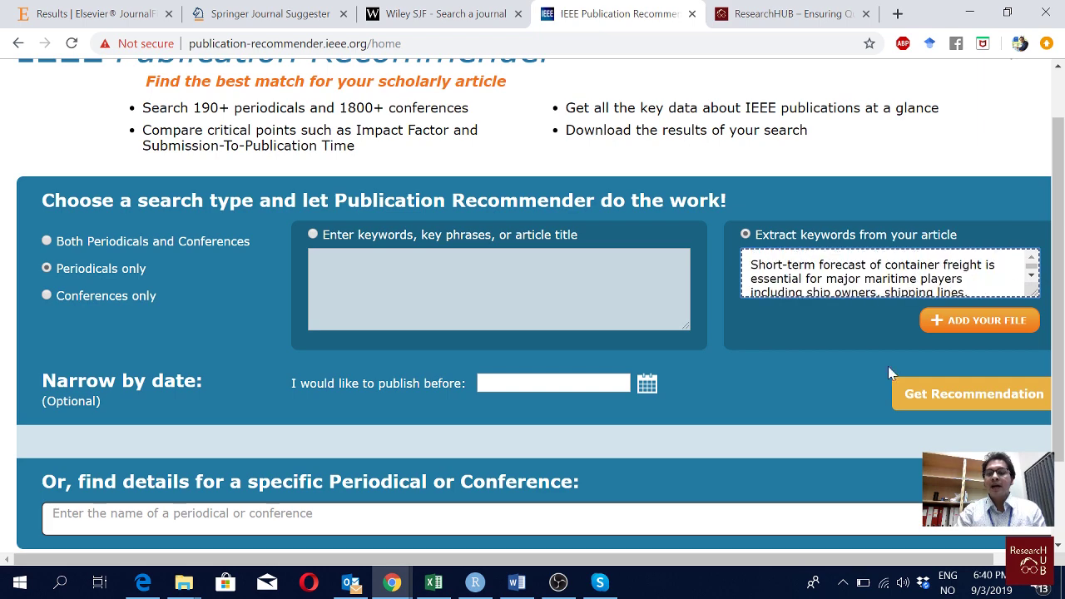
pyautogui.click(926, 396)
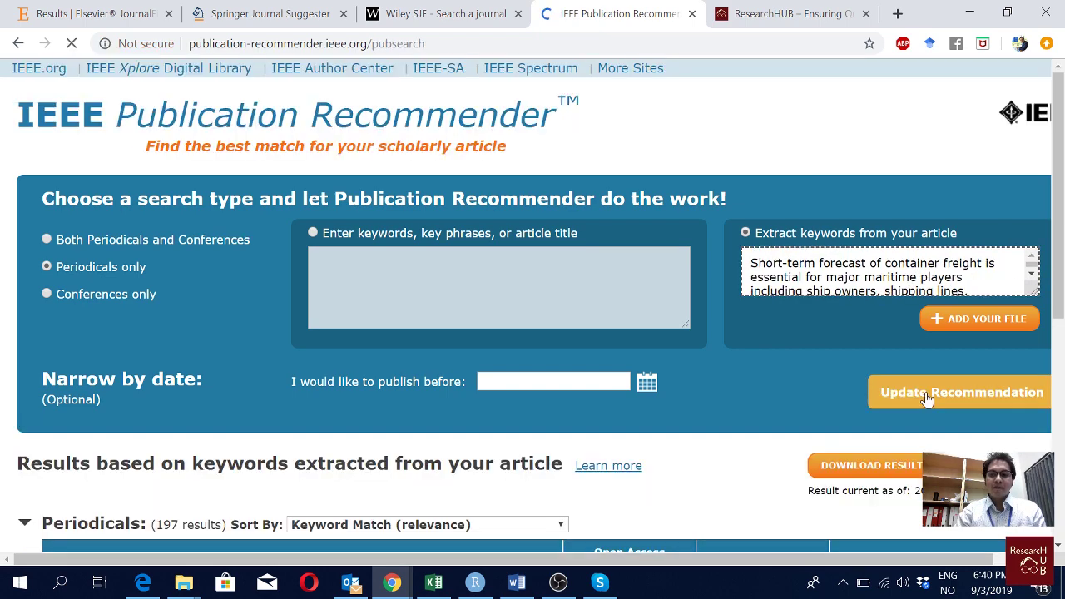
# Step: Switch the recommender's search mode to 'Enter keywords' instead of abstract extraction
pyautogui.scroll(-3, 926, 399)
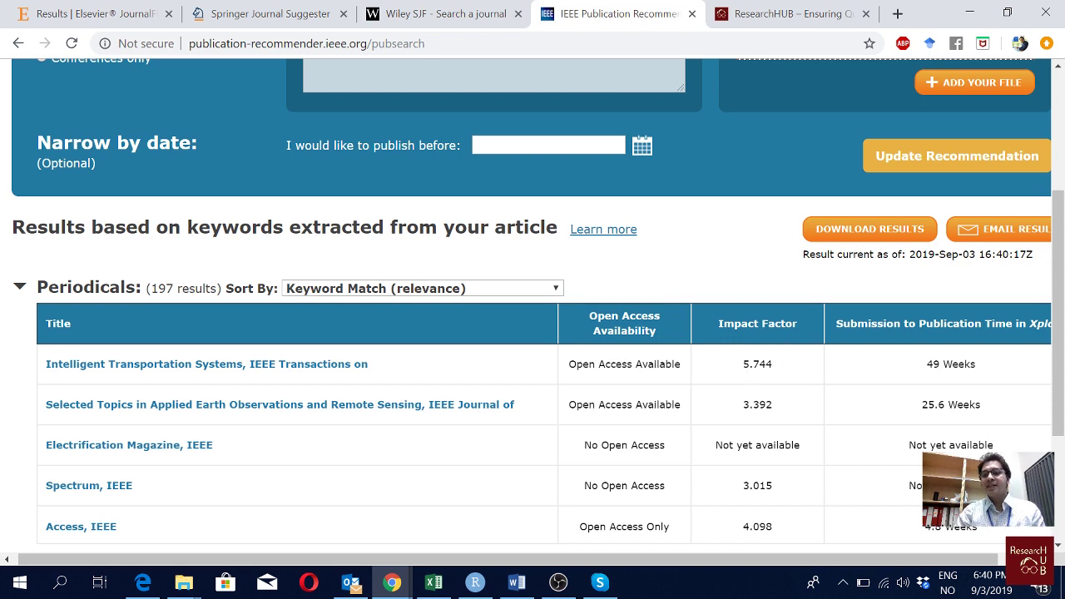
pyautogui.moveTo(915, 558); pyautogui.dragTo(867, 562)
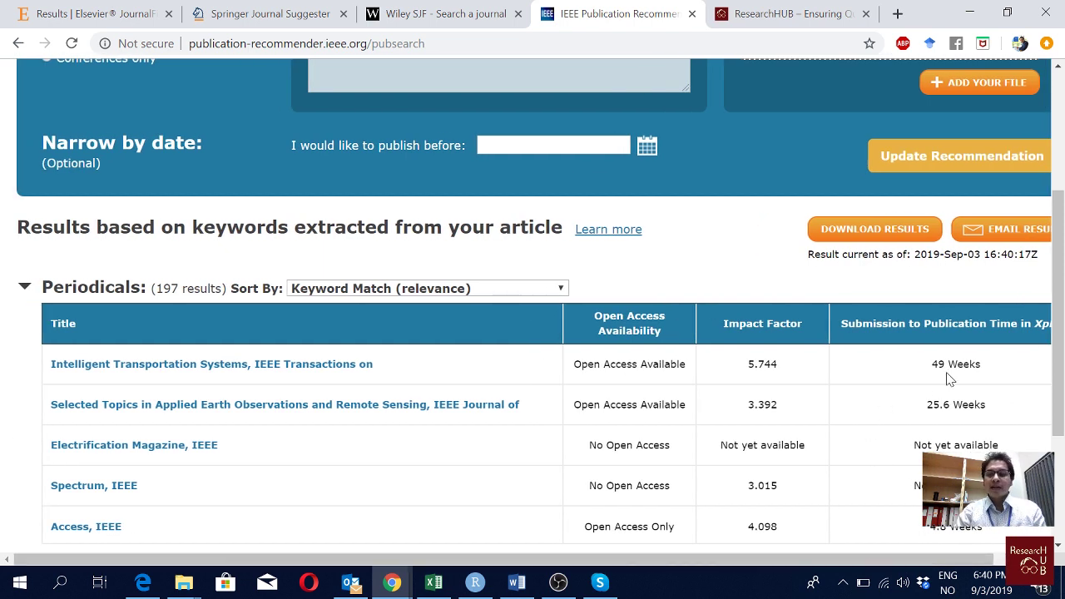
pyautogui.scroll(-1, 897, 387)
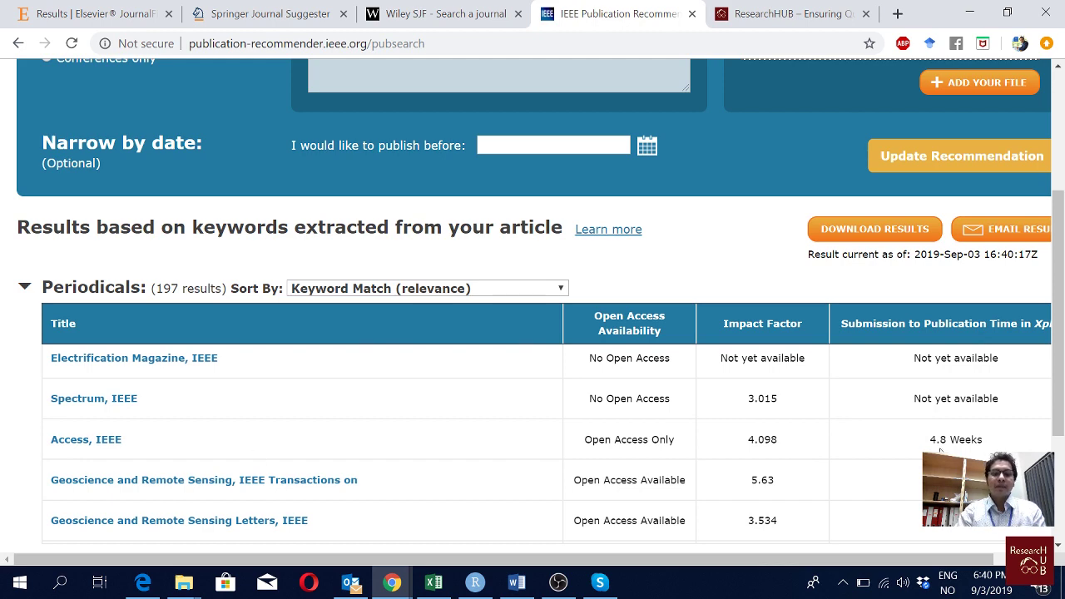
pyautogui.scroll(1, 939, 449)
pyautogui.scroll(3, 541, 302)
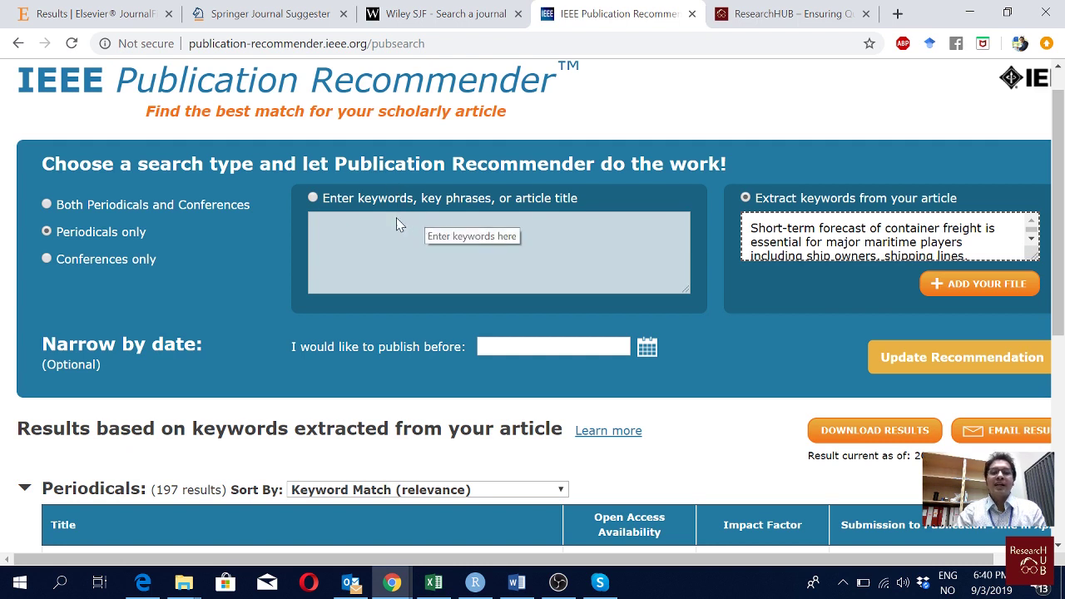
pyautogui.click(313, 200)
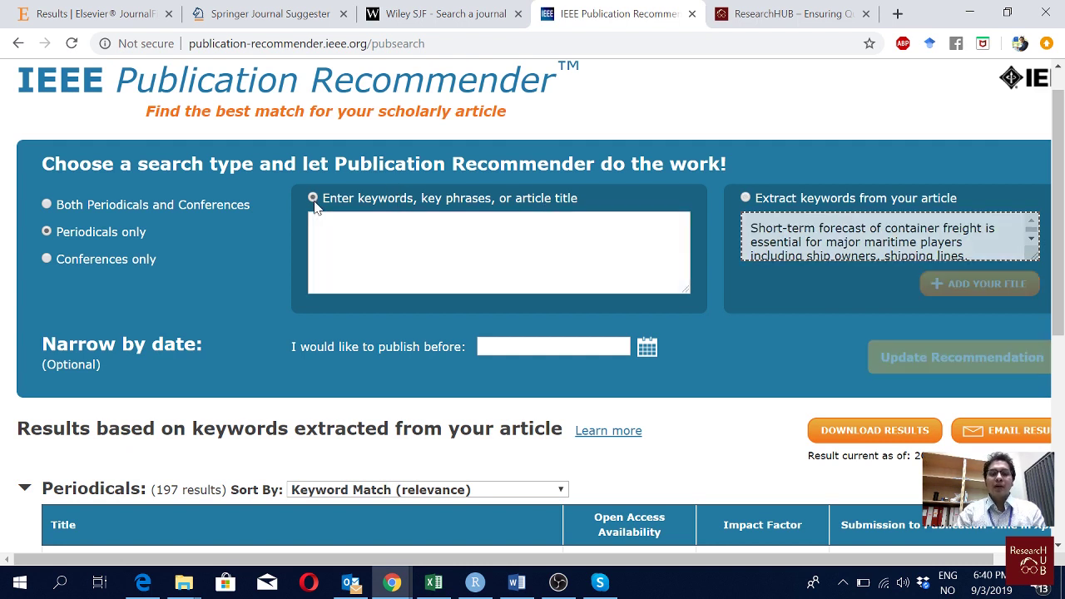
# Step: Paste the Word manuscript's title 'Container freight forecasting with and without model re-estimation in expanding horizon' into the keywords box
pyautogui.click(517, 585)
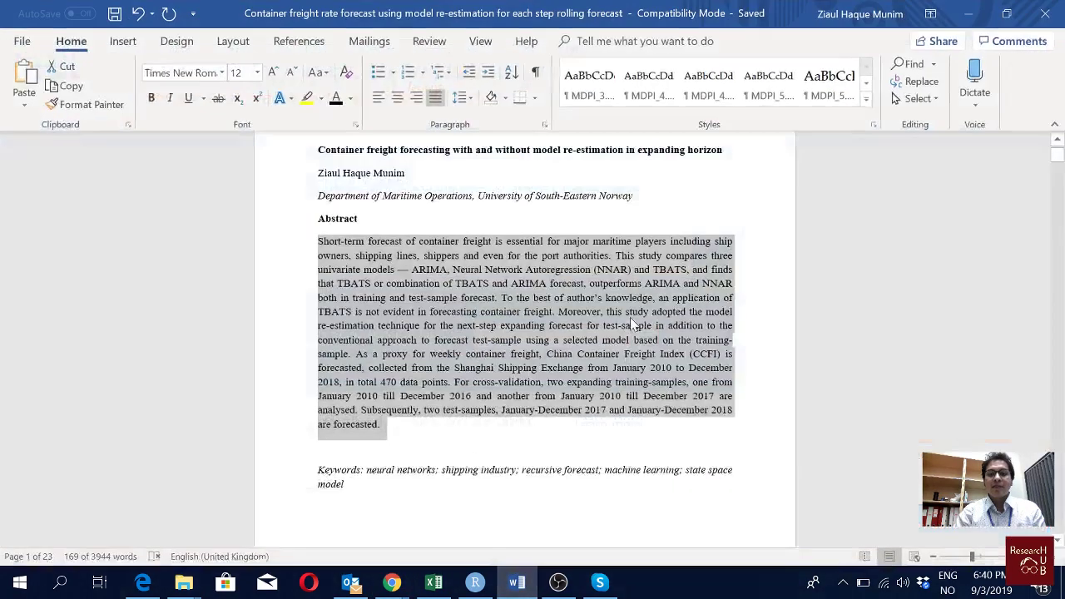
pyautogui.moveTo(726, 151); pyautogui.dragTo(318, 150)
pyautogui.hotkey('ctrl', 'c')
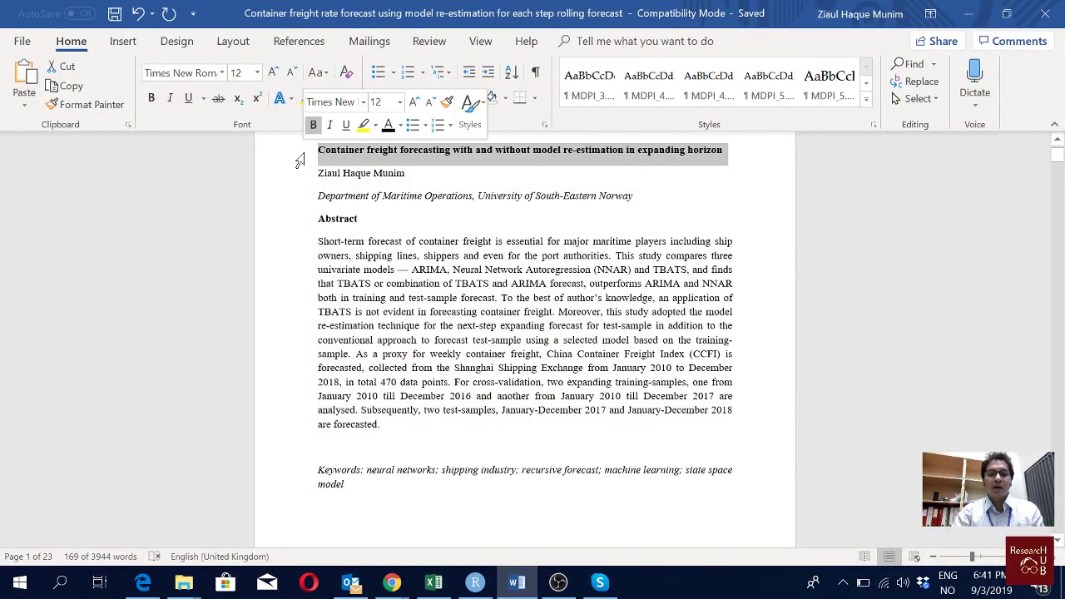
pyautogui.click(968, 13)
pyautogui.hotkey('ctrl', 'v')
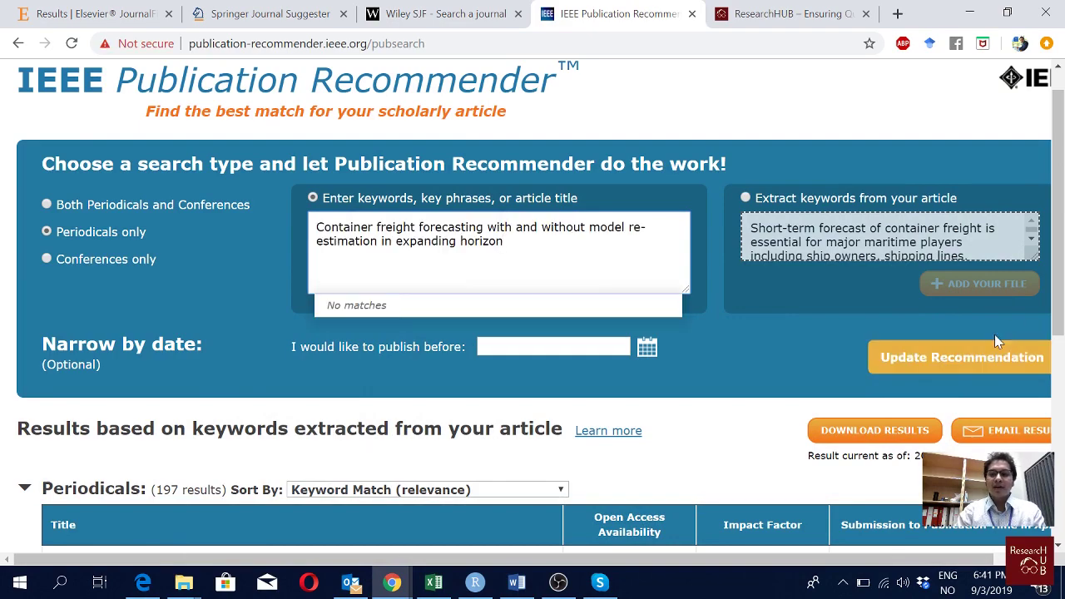
# Step: Update recommendations for the title, returning only IEEE Access (impact factor 4.098)
pyautogui.click(982, 358)
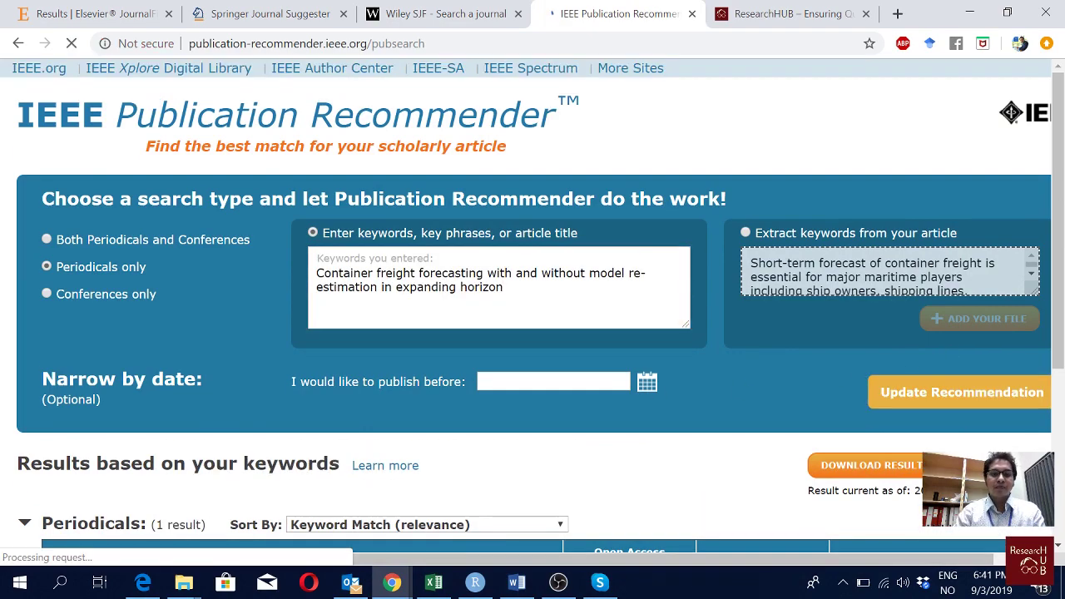
pyautogui.scroll(-3, 629, 391)
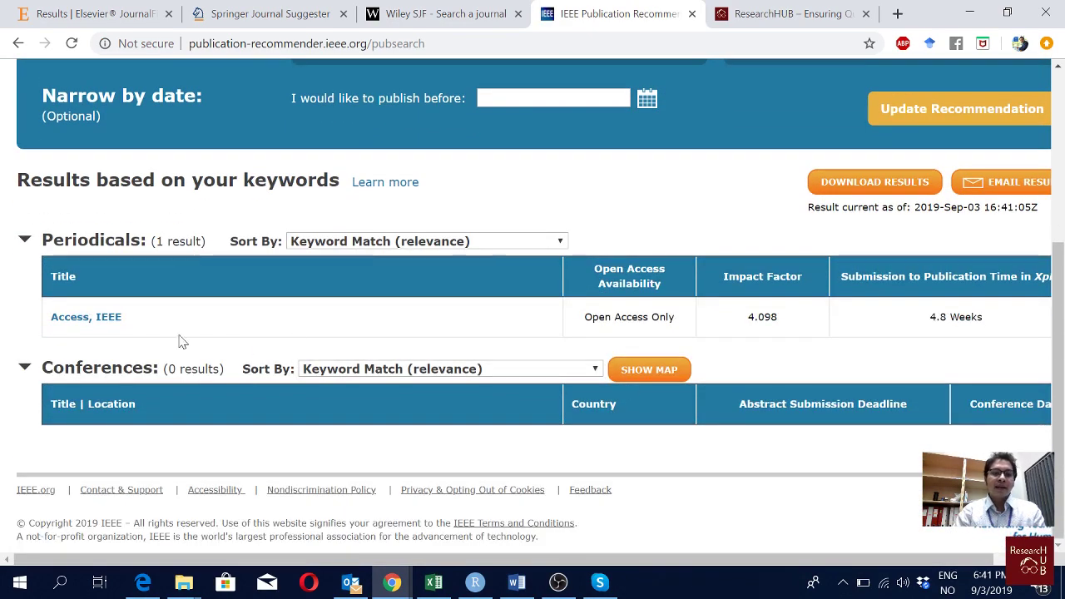
pyautogui.scroll(1, 888, 345)
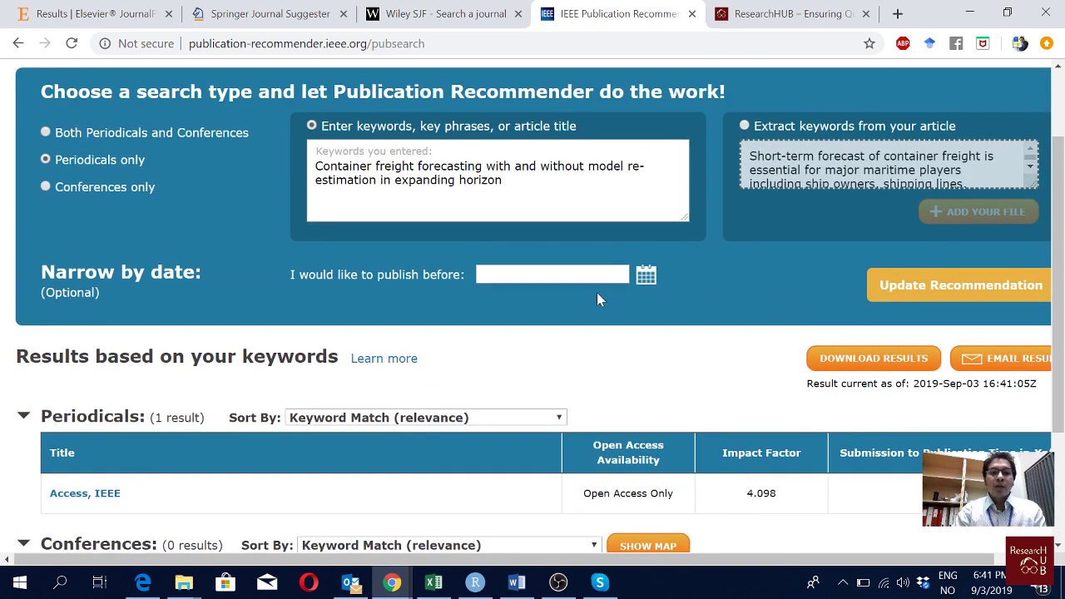
# Step: Set publish-before date 12/31/2019 and rerun abstract-keyword recommendations, giving 197 periodicals
pyautogui.click(646, 278)
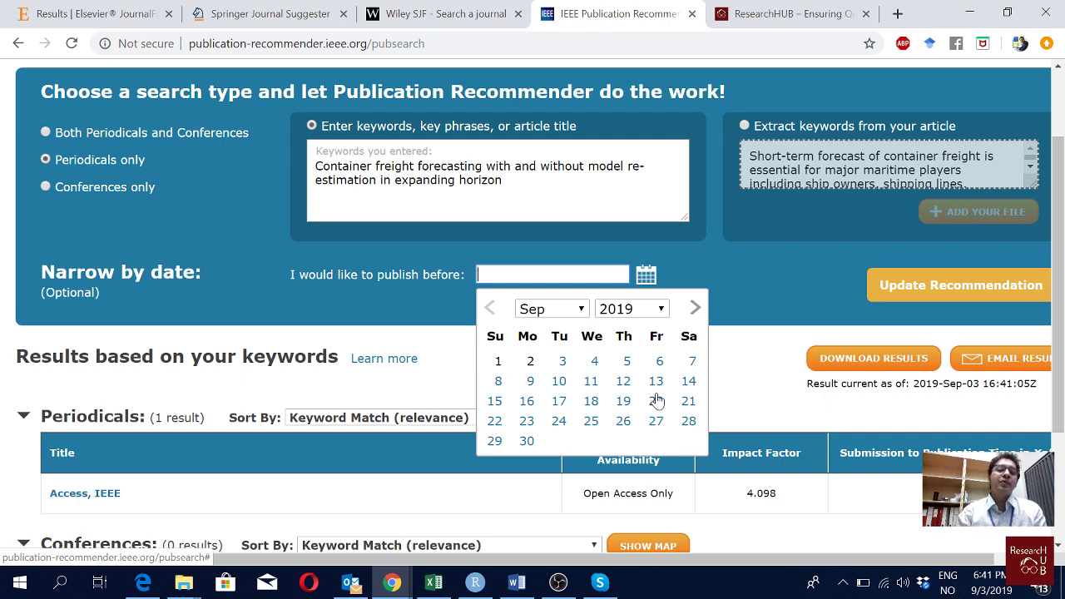
pyautogui.click(695, 309)
pyautogui.click(694, 309)
pyautogui.click(695, 309)
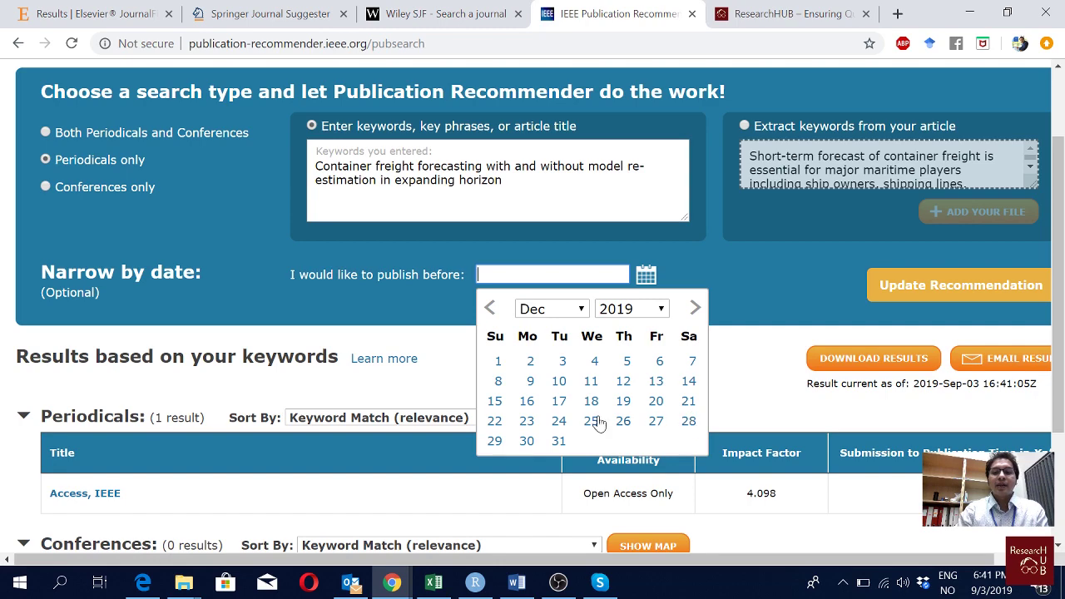
pyautogui.click(558, 441)
pyautogui.click(744, 127)
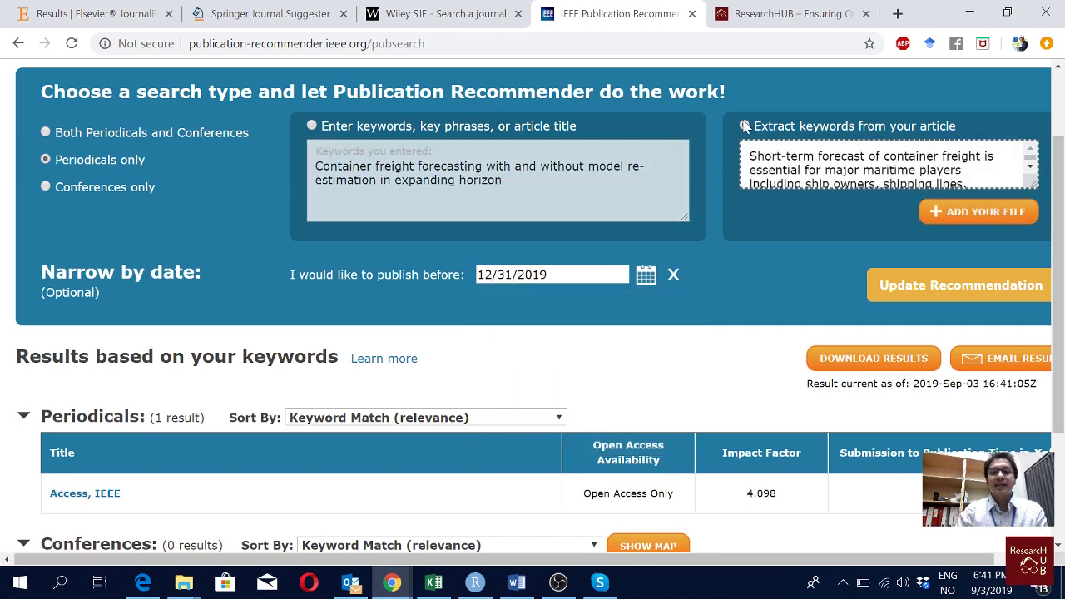
pyautogui.click(955, 303)
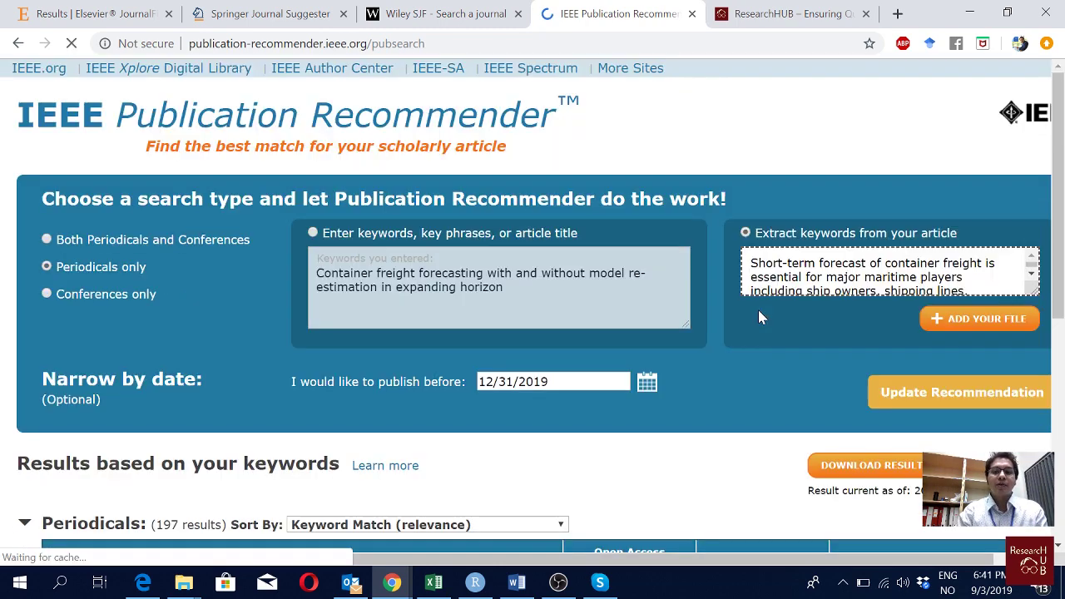
pyautogui.scroll(-3, 758, 316)
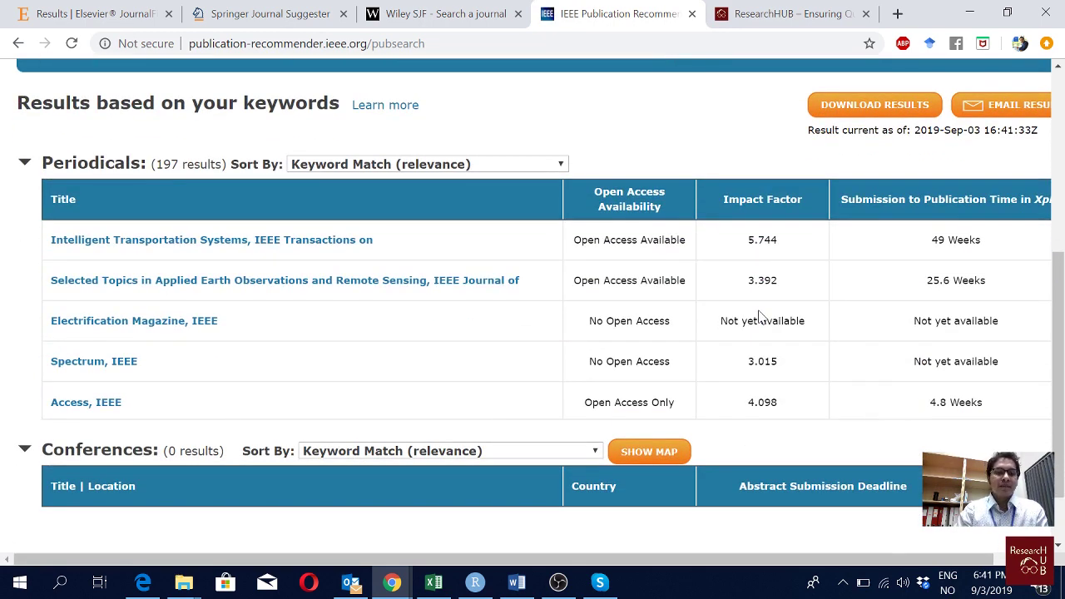
pyautogui.scroll(2, 758, 317)
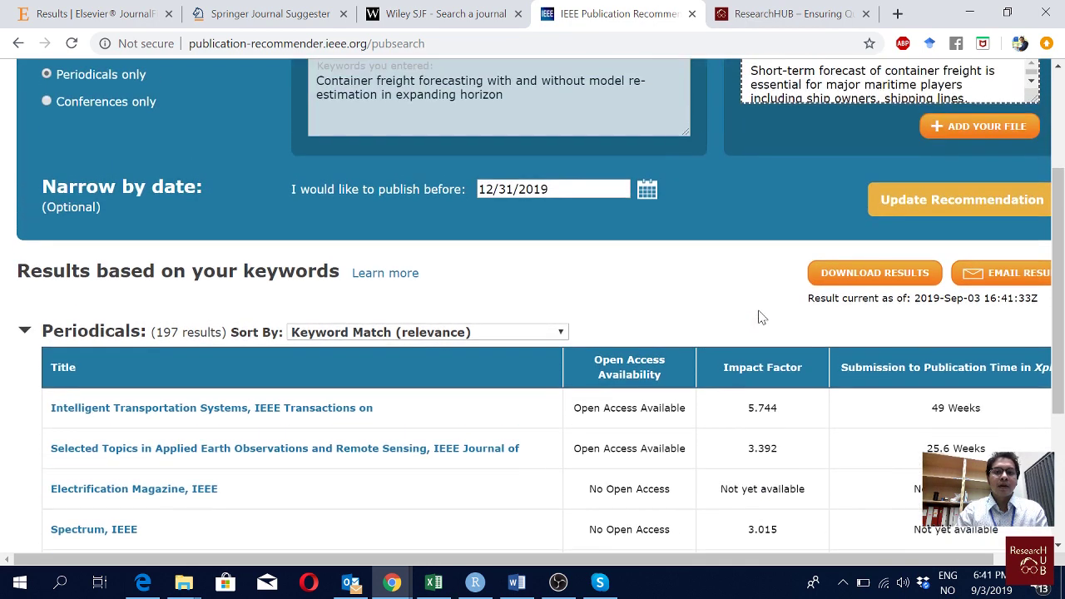
pyautogui.scroll(-2, 758, 316)
pyautogui.scroll(-1, 759, 316)
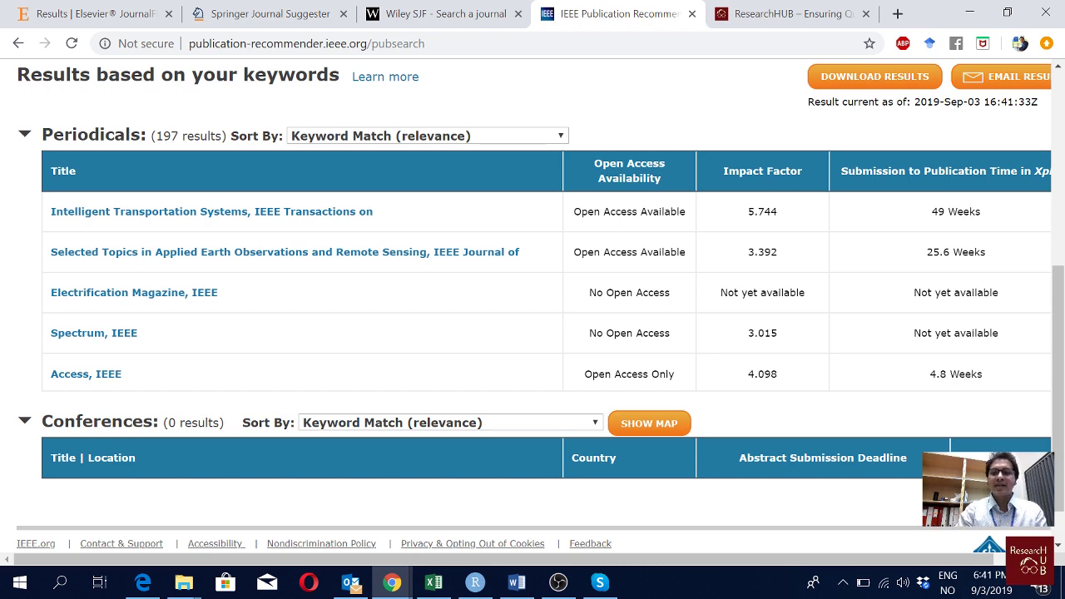
pyautogui.scroll(-1, 962, 198)
pyautogui.scroll(5, 960, 198)
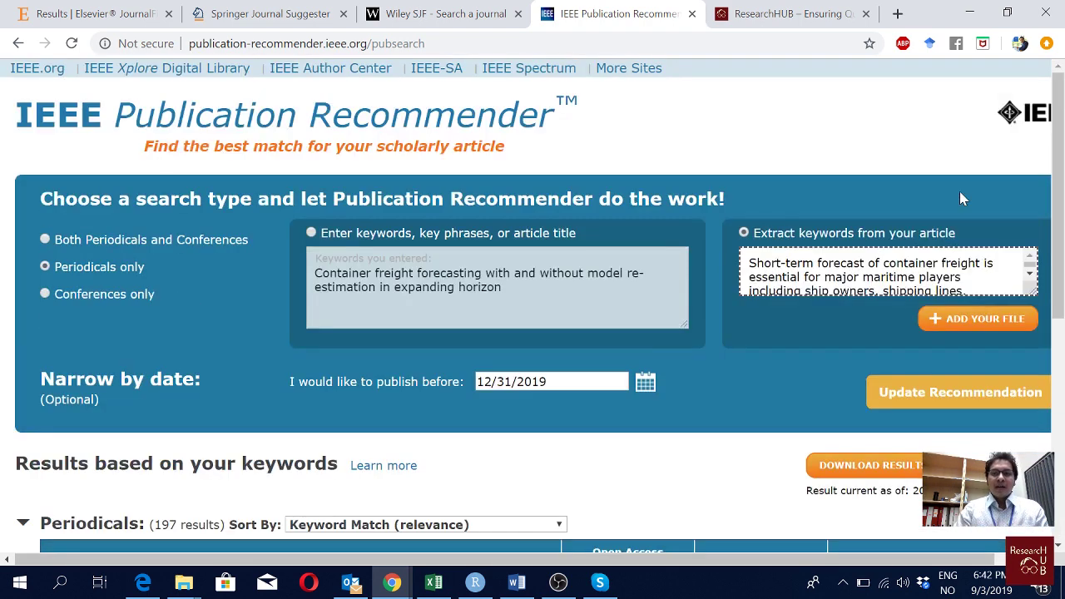